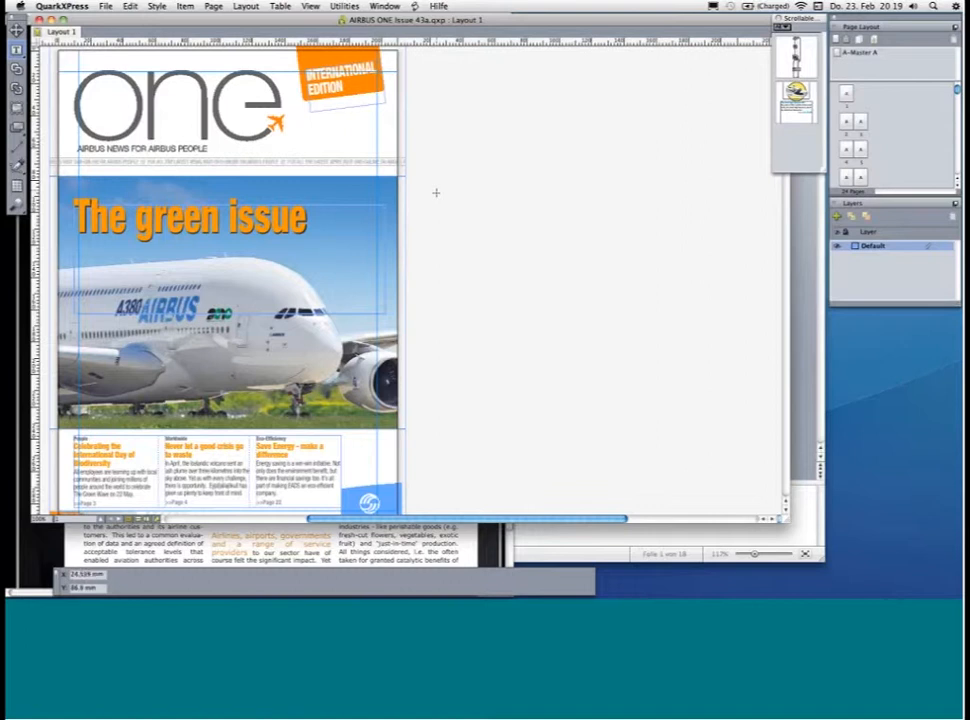
# Step: Enlarge the document window so the whole cover page fits in view
pyautogui.moveTo(455, 197); pyautogui.dragTo(513, 207)
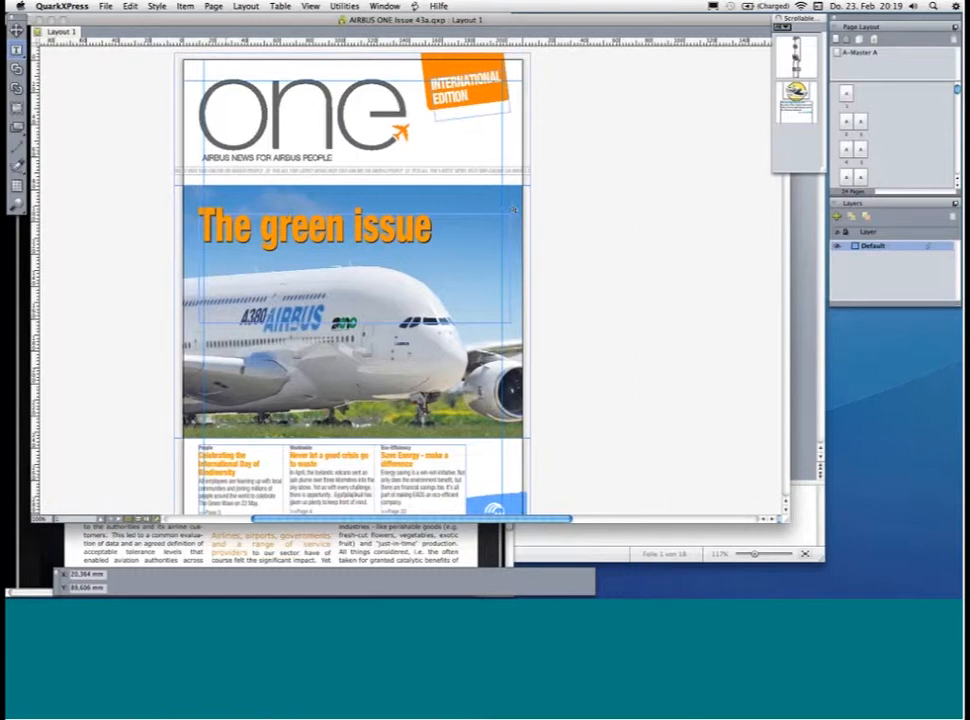
pyautogui.click(638, 412)
pyautogui.moveTo(787, 519); pyautogui.dragTo(794, 553)
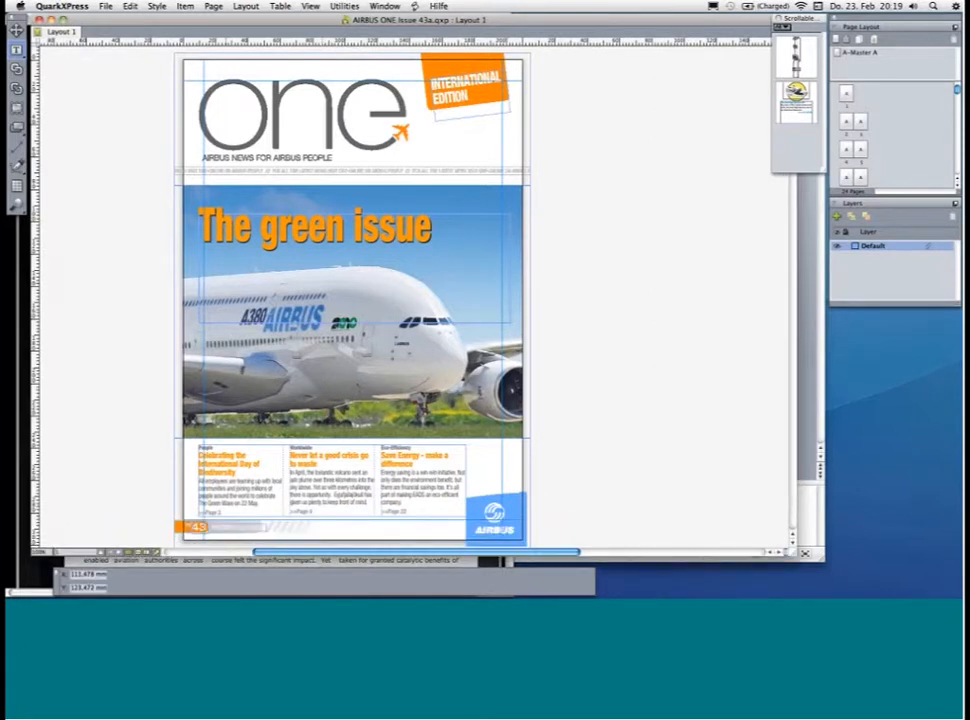
pyautogui.click(293, 202)
pyautogui.click(230, 112)
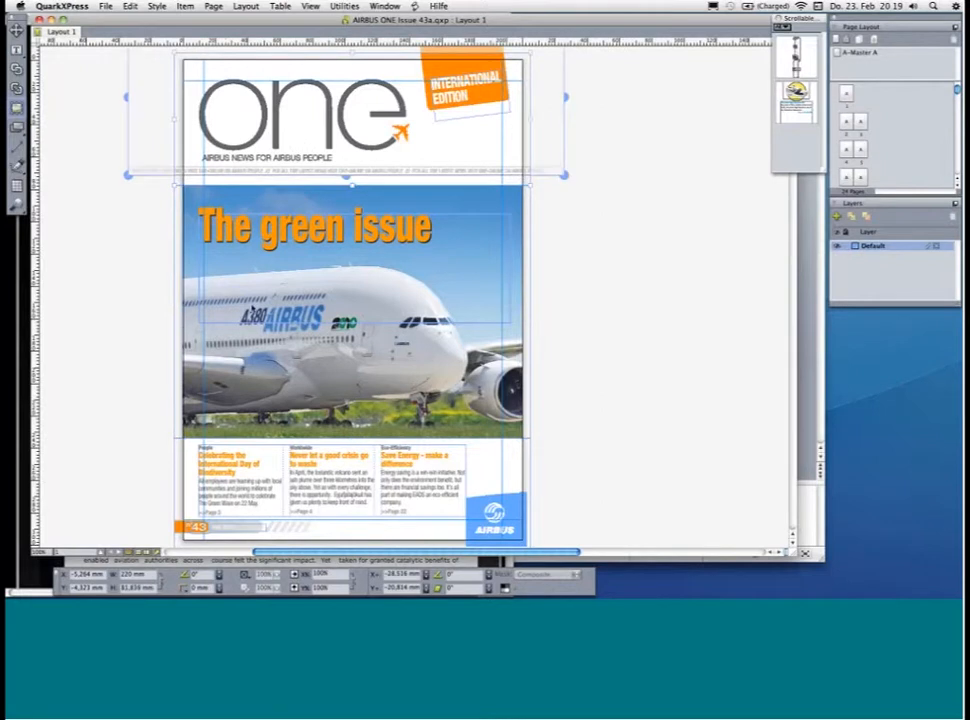
pyautogui.click(237, 486)
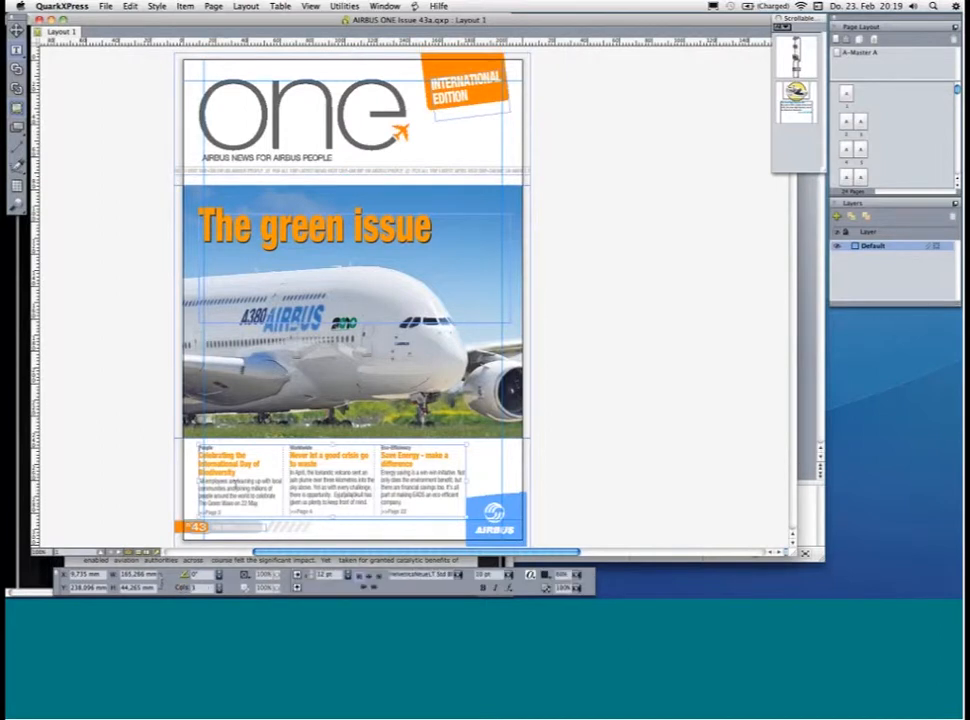
# Step: Select the aircraft picture on the cover and open the App Studio palette beside the page
pyautogui.click(186, 272)
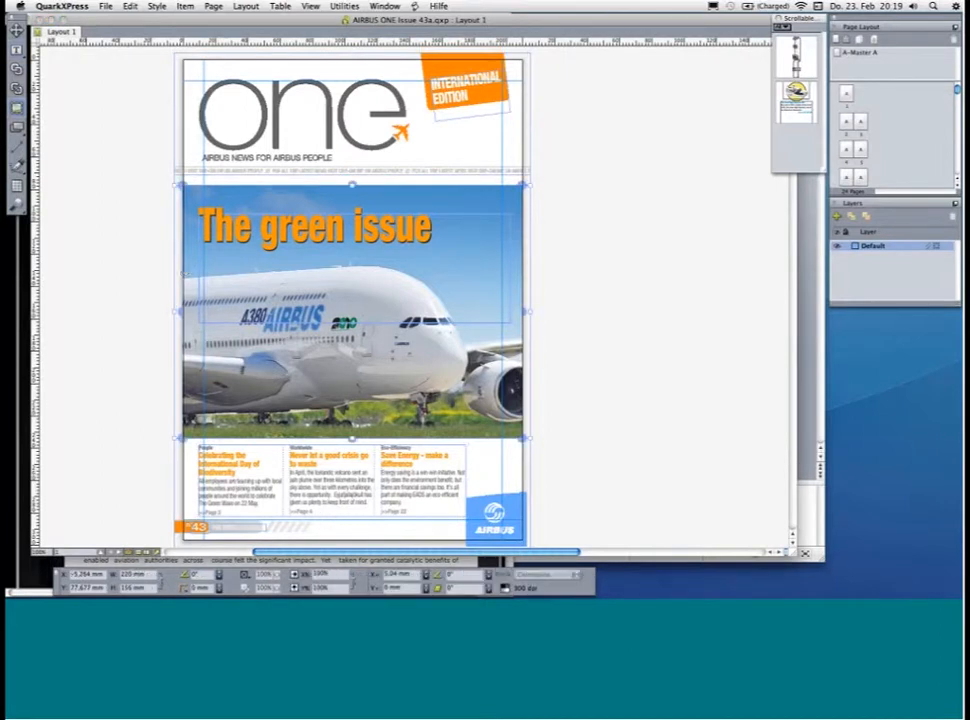
pyautogui.click(384, 6)
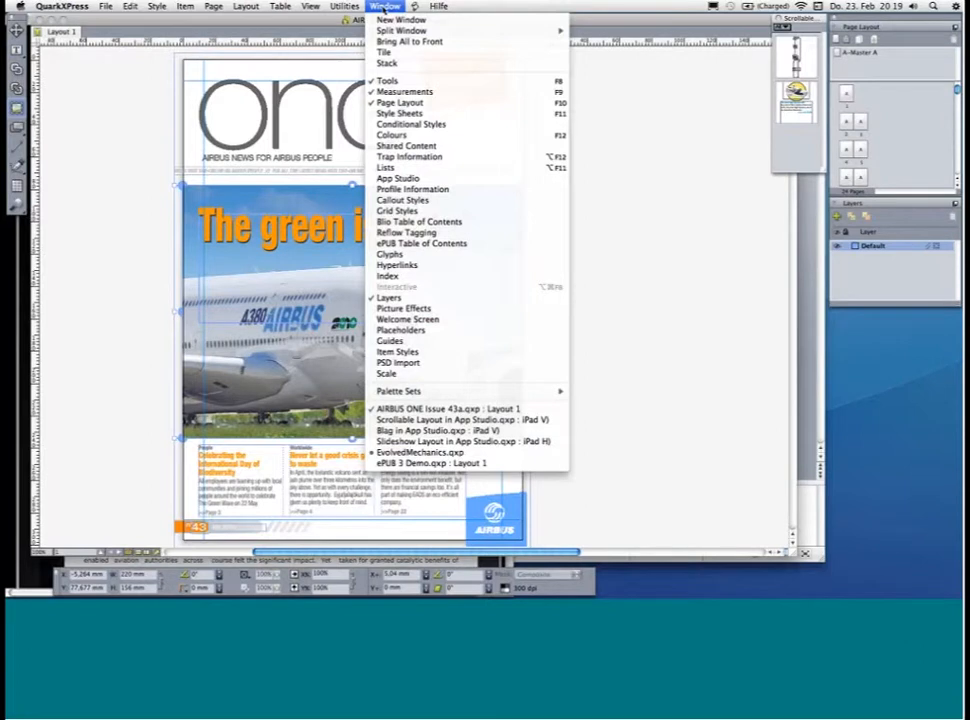
pyautogui.click(430, 184)
pyautogui.moveTo(517, 178); pyautogui.dragTo(724, 190)
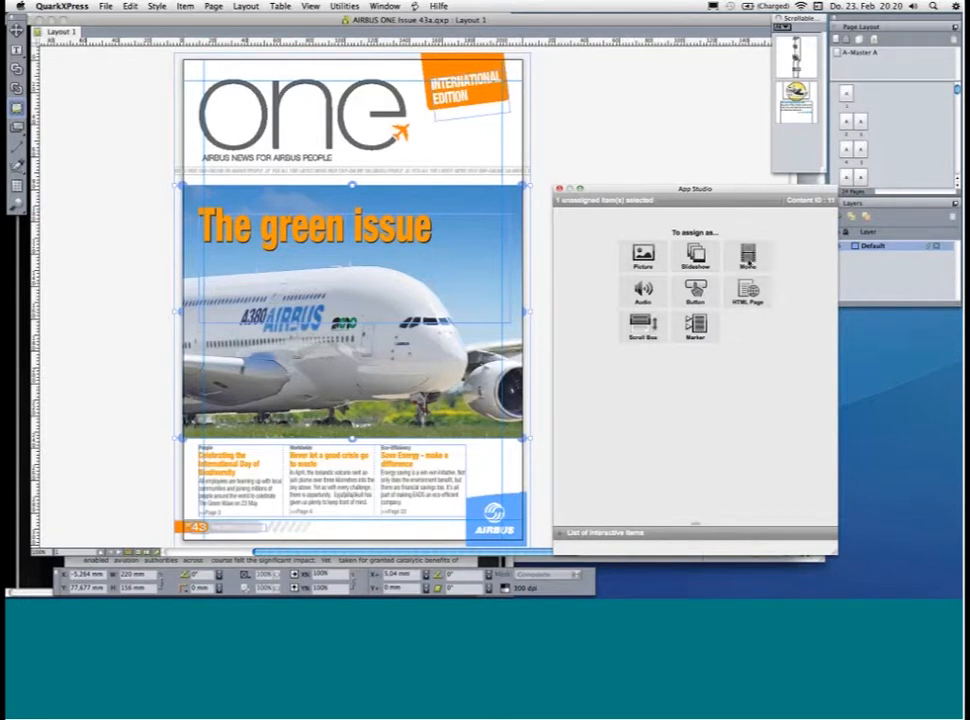
# Step: Assign the cover picture as a movie and name the item Page 1 Video
pyautogui.click(747, 258)
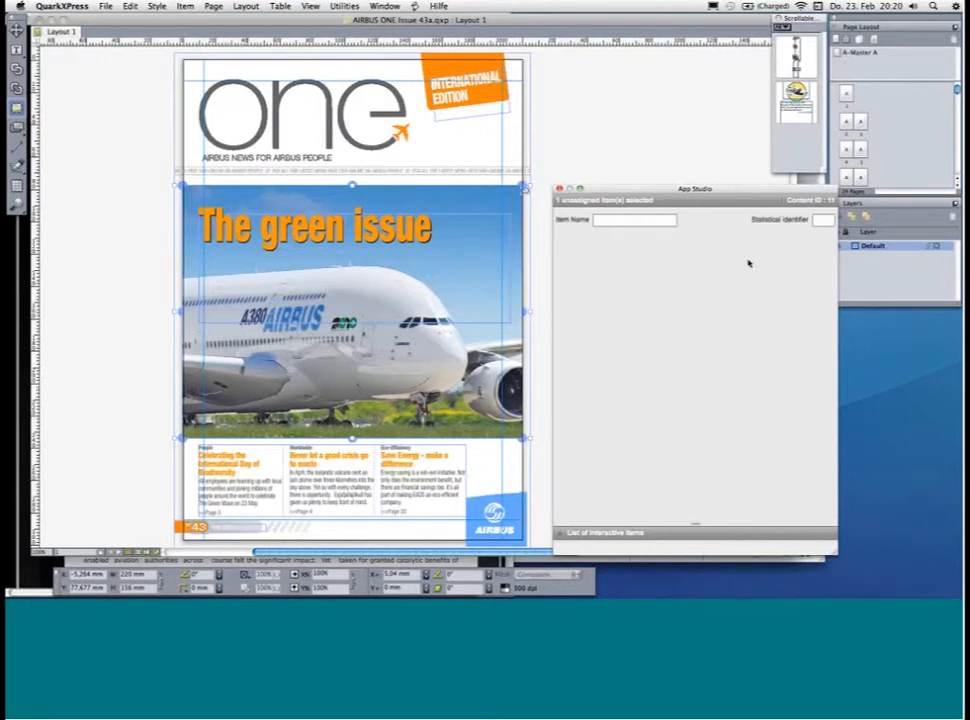
pyautogui.write('Page 1 Video')
# Step: Set the local file Airbus A380 First Flight.m4v as the movie's source
pyautogui.click(564, 241)
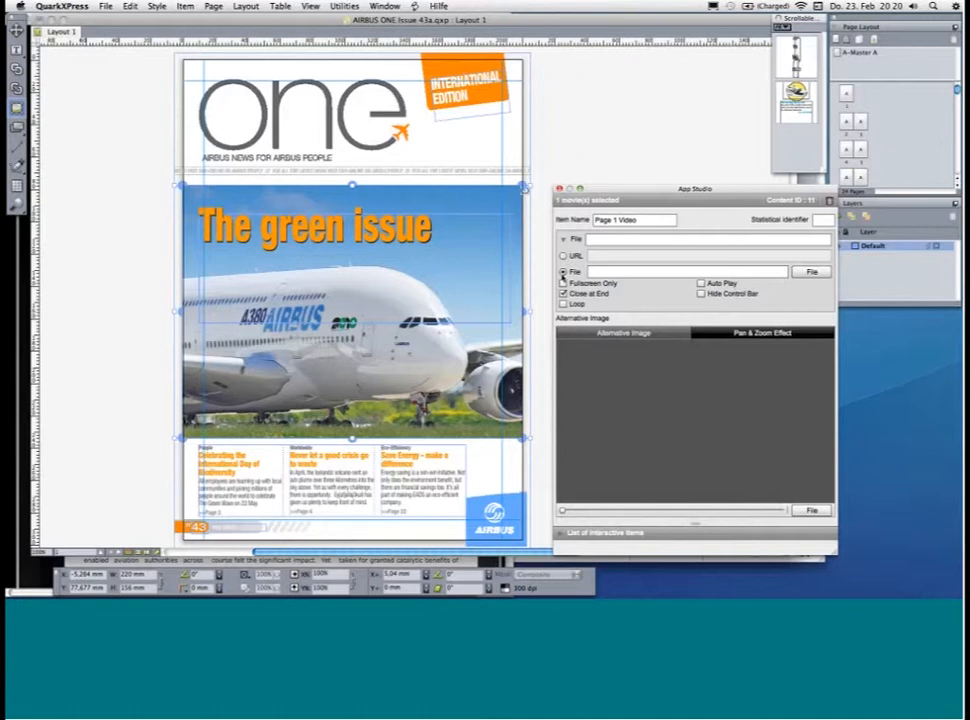
pyautogui.click(808, 272)
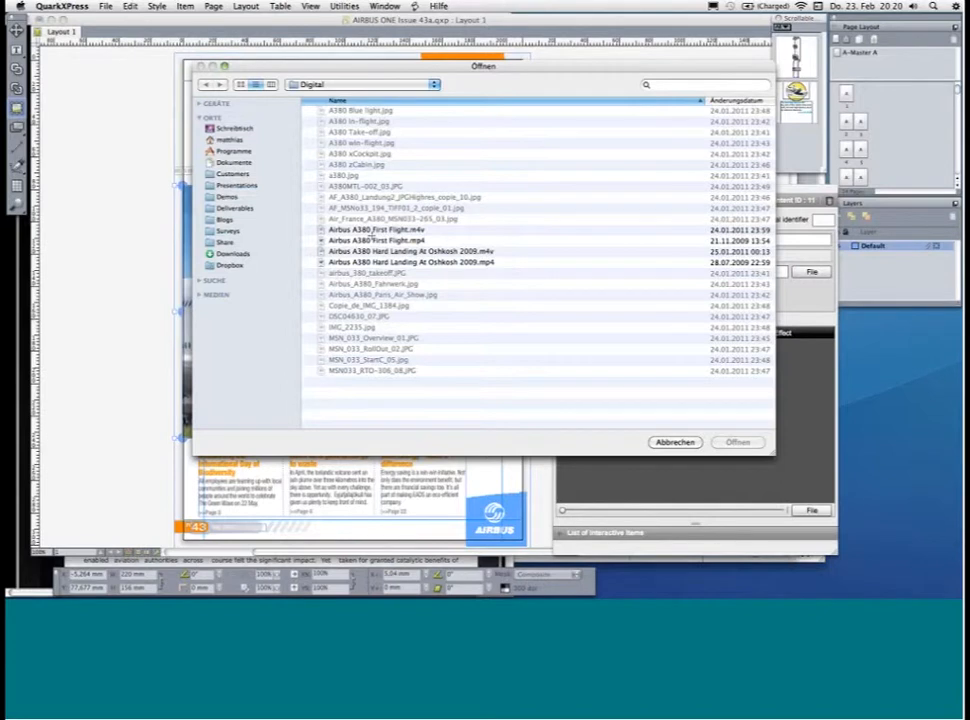
pyautogui.click(372, 231)
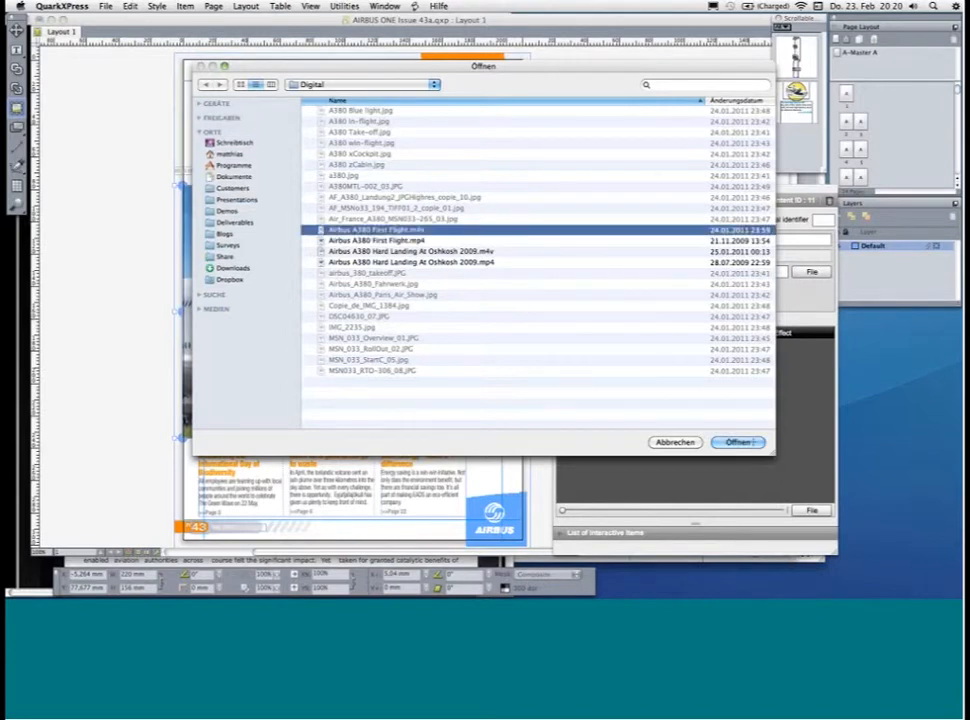
pyautogui.click(752, 441)
# Step: Make the cover movie play fullscreen only and start automatically, keeping Close at End enabled
pyautogui.click(563, 284)
pyautogui.click(563, 294)
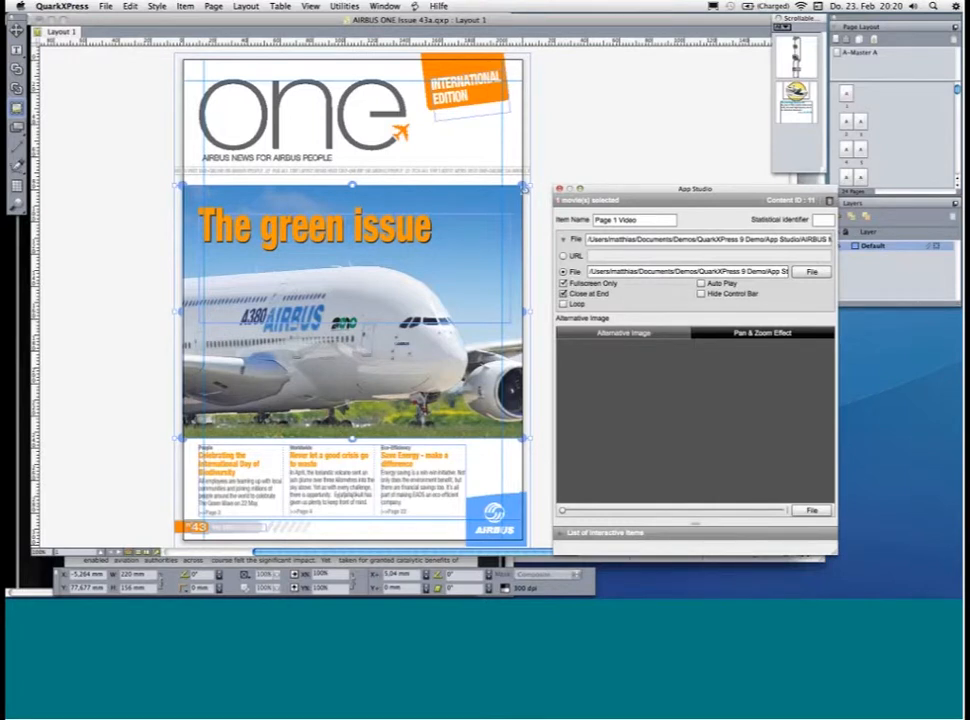
pyautogui.click(701, 284)
pyautogui.click(182, 274)
# Step: Turn the 2010 International Year of Biodiversity picture into a simple slideshow that uses image files as its source
pyautogui.scroll(-1, 182, 274)
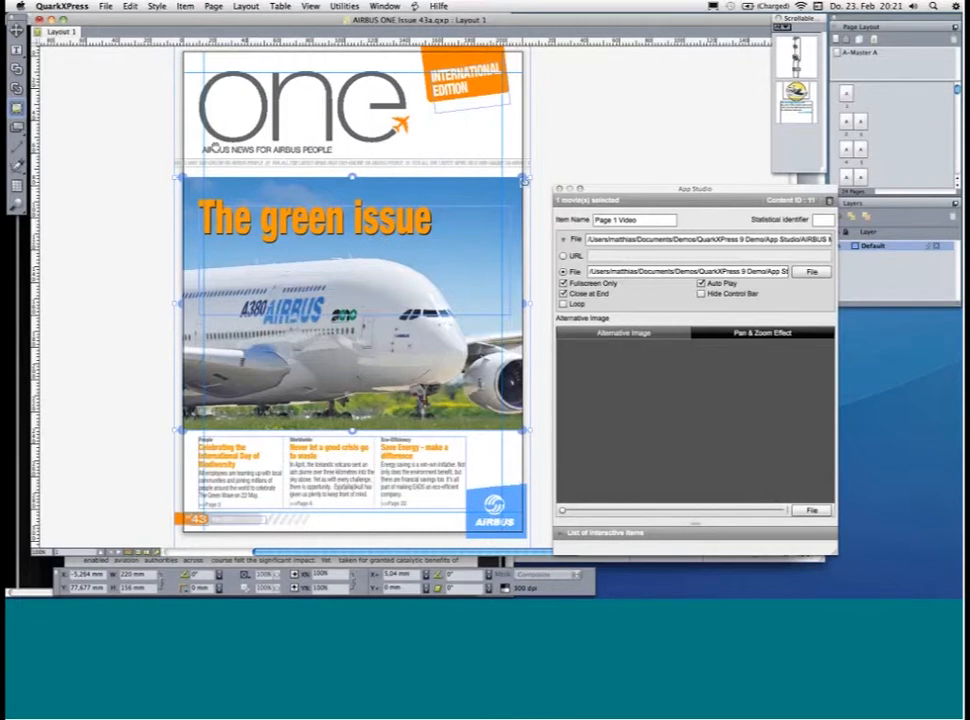
pyautogui.scroll(-5, 123, 241)
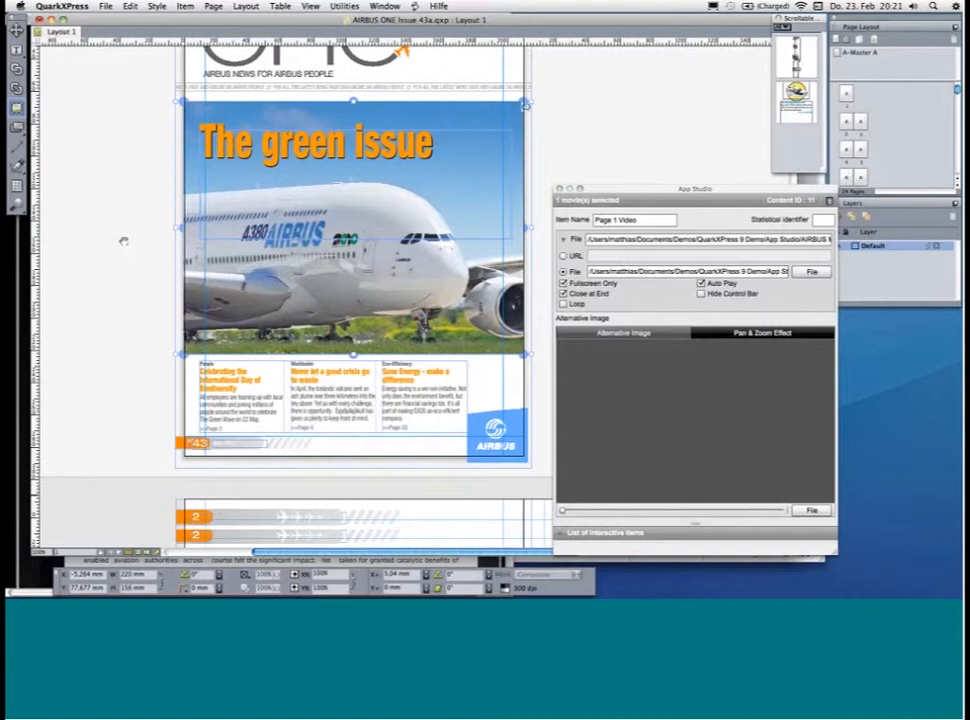
pyautogui.scroll(-10, 123, 241)
pyautogui.hscroll(-3, 115, 152)
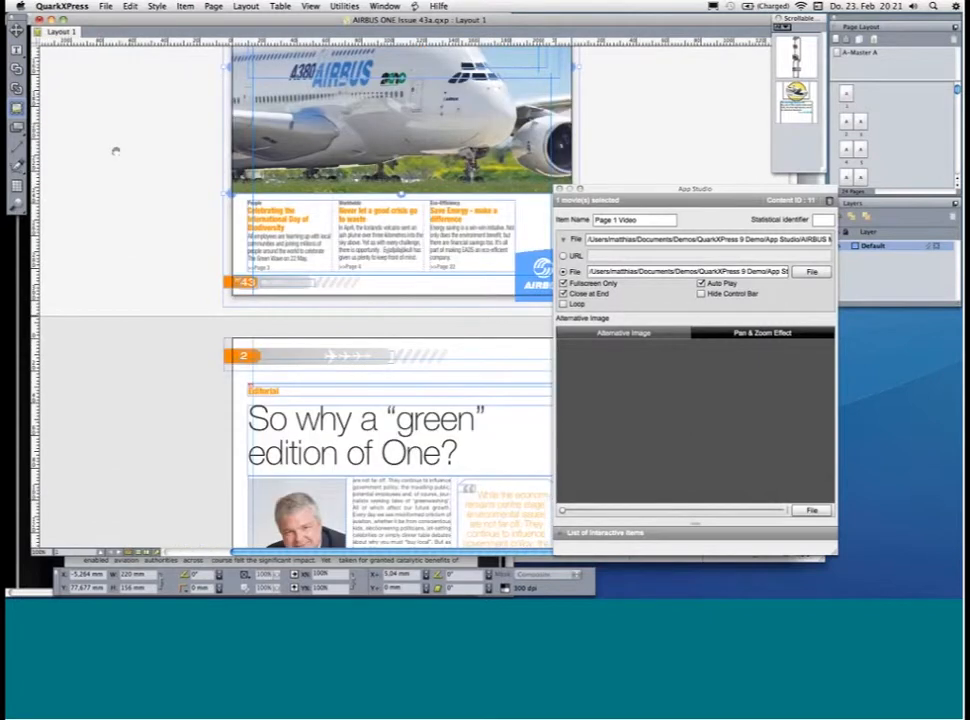
pyautogui.scroll(-20, 115, 152)
pyautogui.hscroll(10, 115, 152)
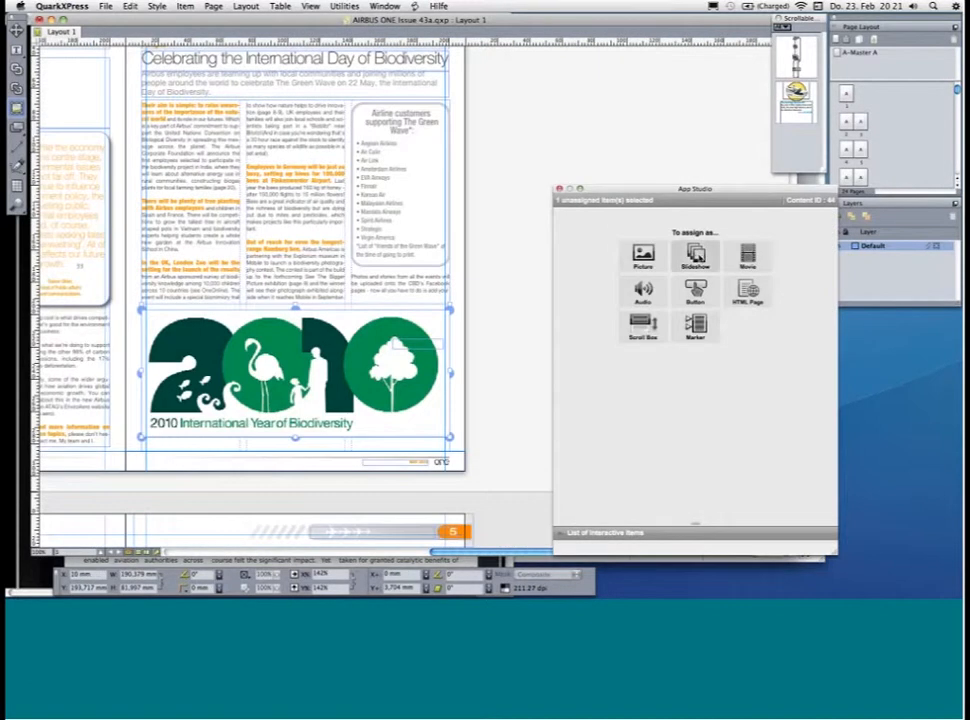
pyautogui.click(697, 256)
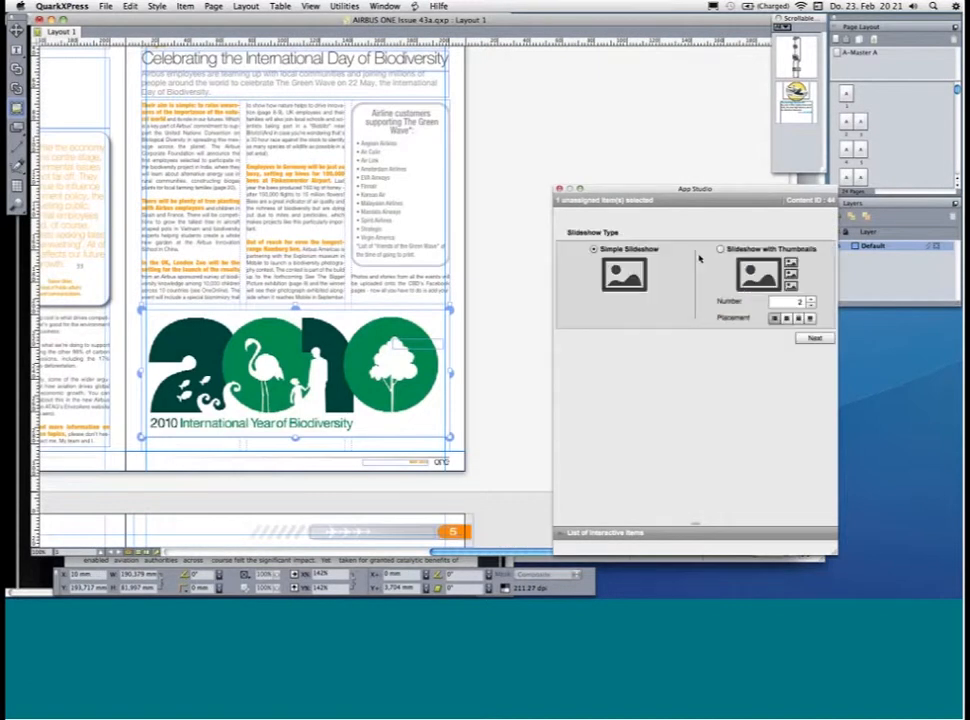
pyautogui.click(810, 339)
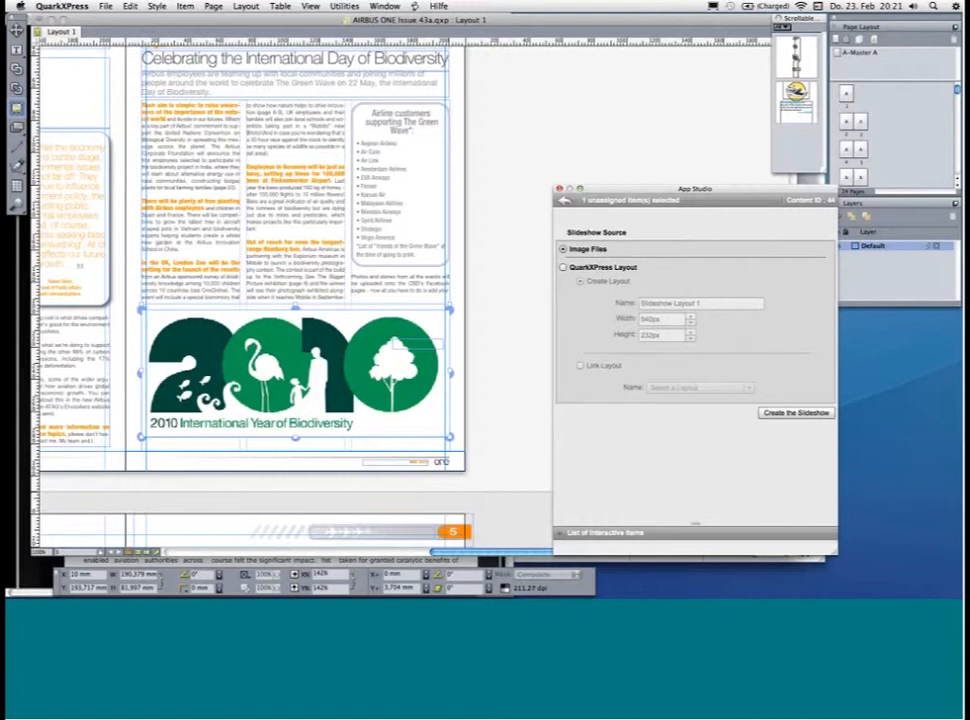
pyautogui.click(784, 412)
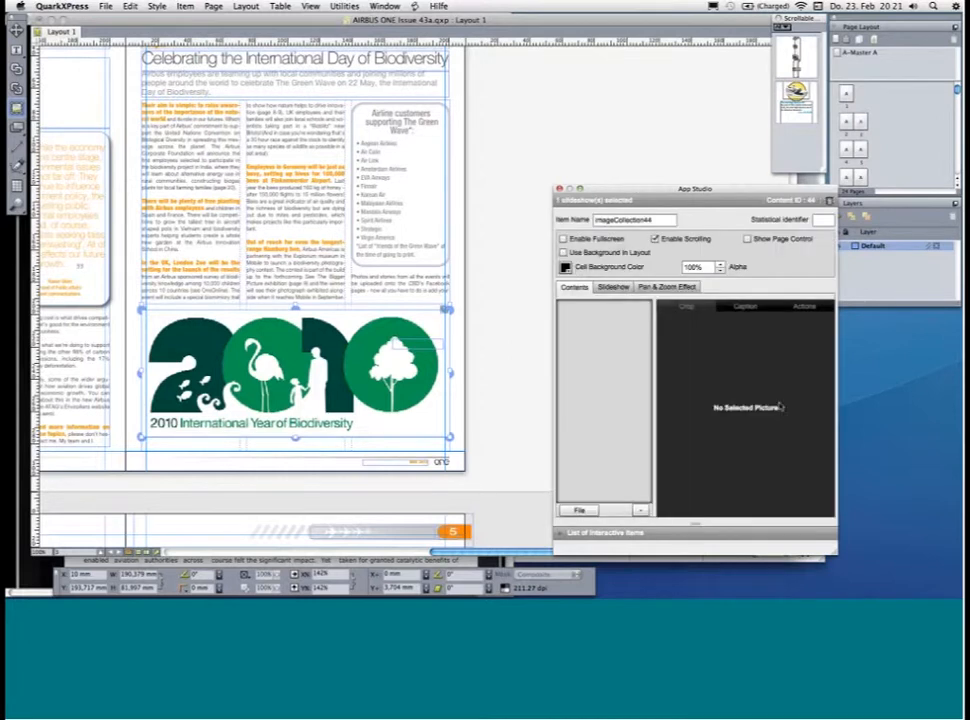
# Step: Add A380 Blue light.jpg, A380 In-flight.jpg and A380 Take-off.jpg to the slideshow
pyautogui.moveTo(612, 168); pyautogui.dragTo(600, 163)
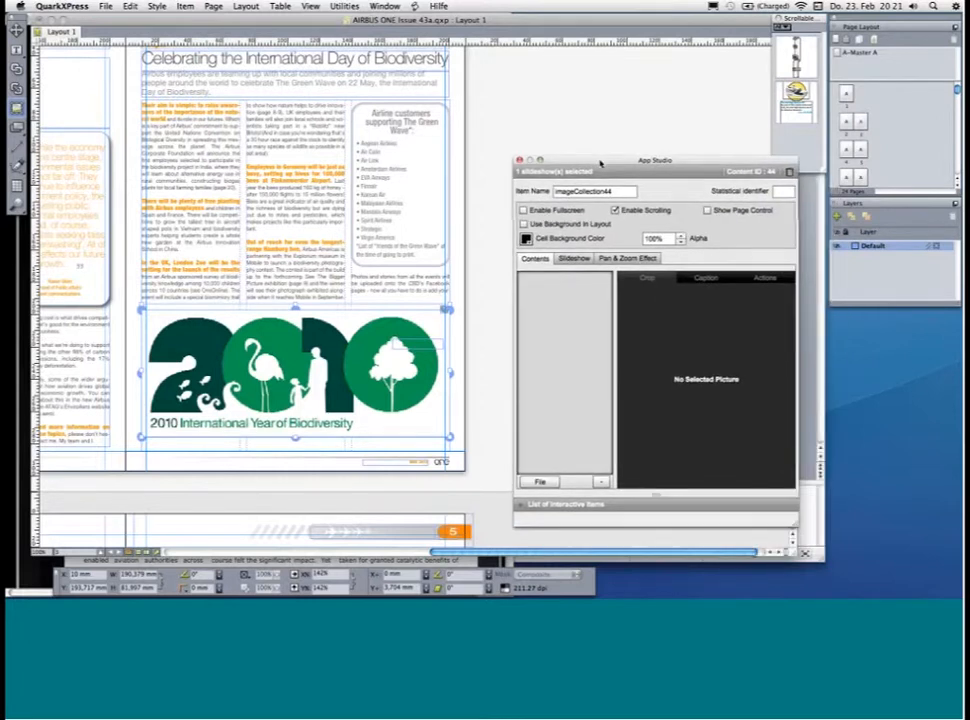
pyautogui.click(538, 482)
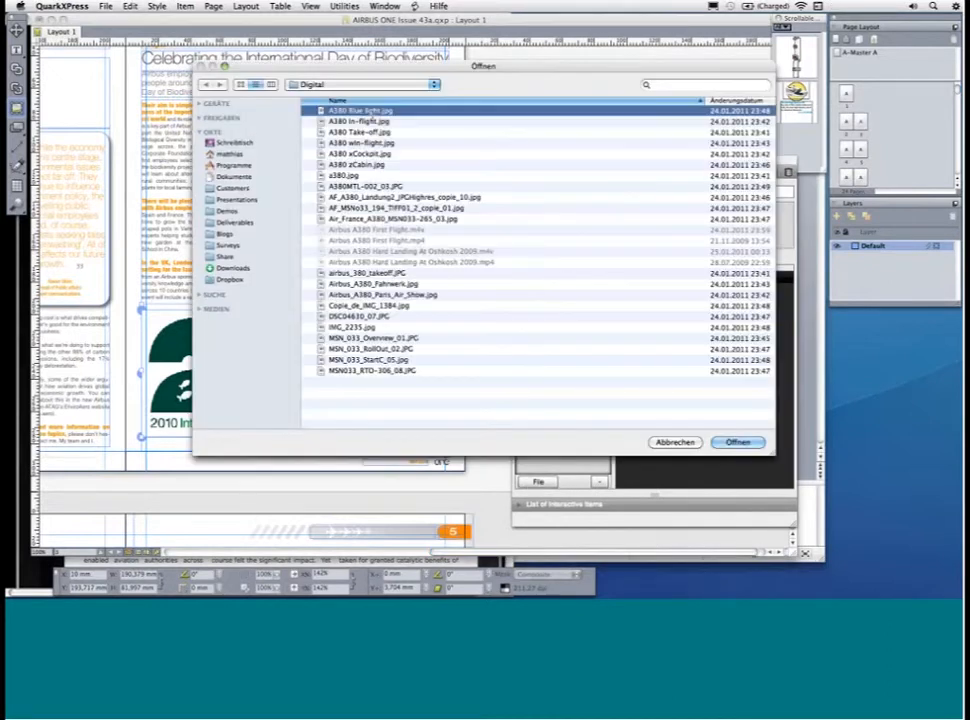
pyautogui.keyDown('shift'); pyautogui.click(371, 132); pyautogui.keyUp('shift')
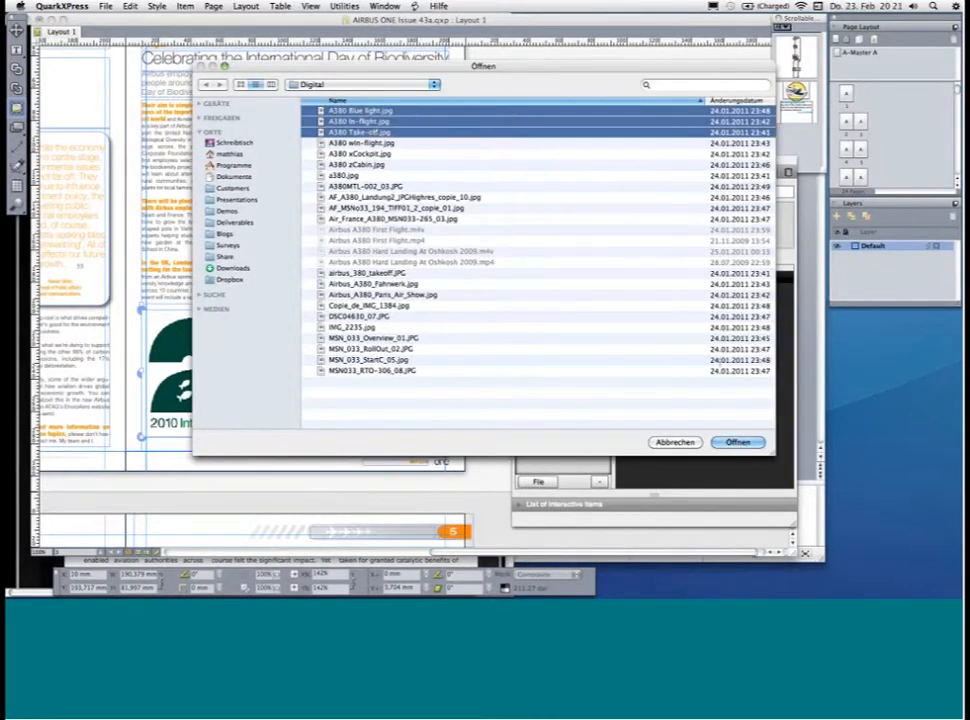
pyautogui.click(760, 443)
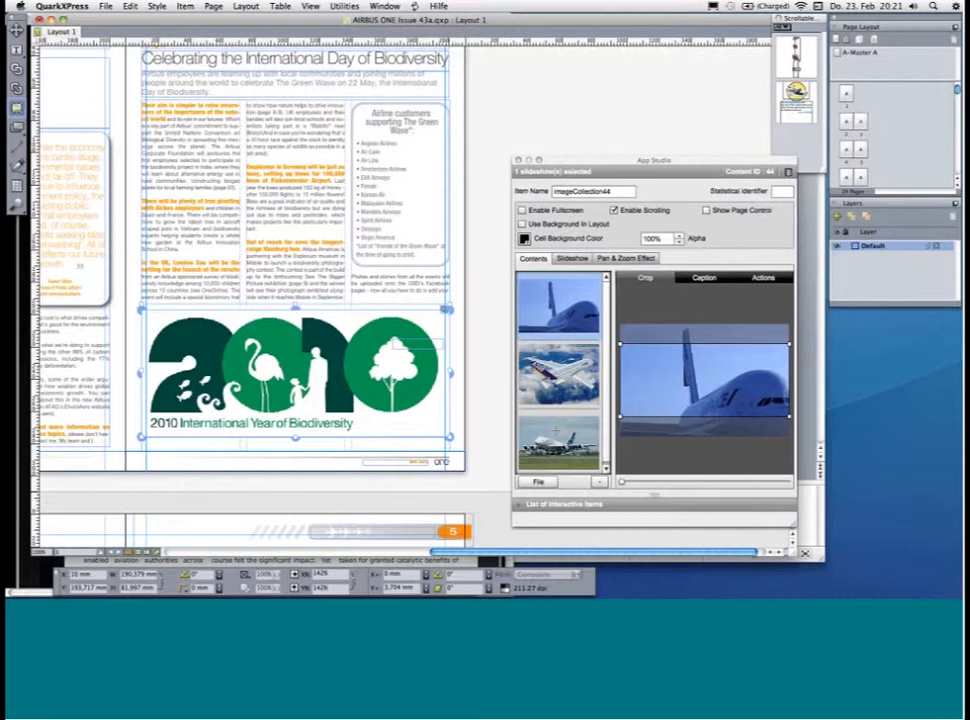
# Step: Enlarge the App Studio palette and crop the first slideshow image to a small area on the aircraft's fuselage
pyautogui.moveTo(565, 160); pyautogui.dragTo(527, 113)
pyautogui.moveTo(756, 478); pyautogui.dragTo(828, 553)
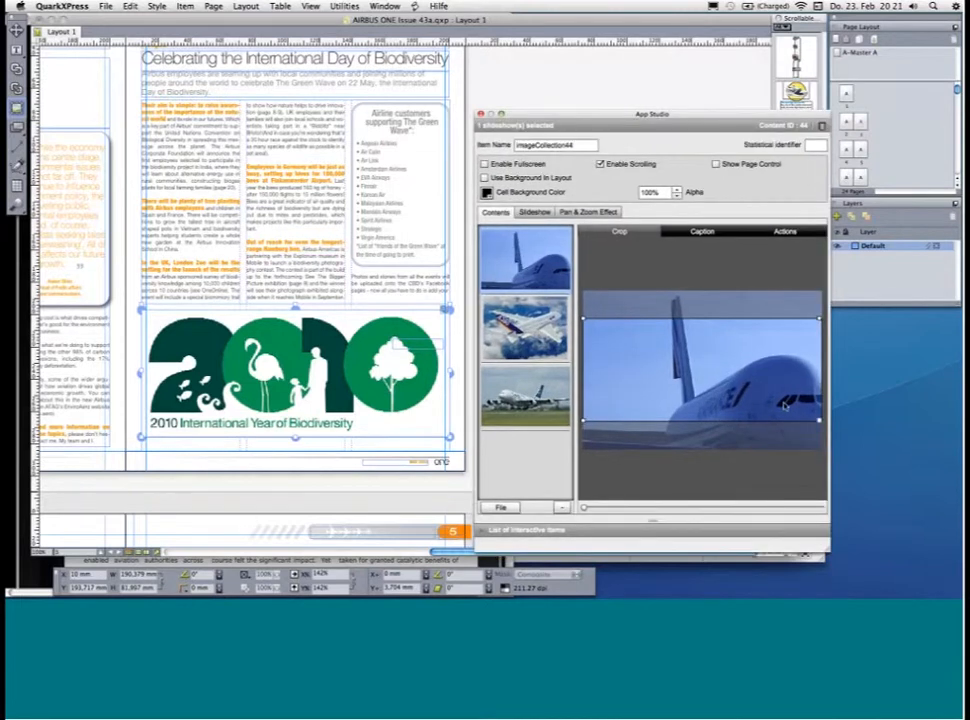
pyautogui.moveTo(823, 406); pyautogui.dragTo(720, 381)
pyautogui.moveTo(647, 346); pyautogui.dragTo(743, 419)
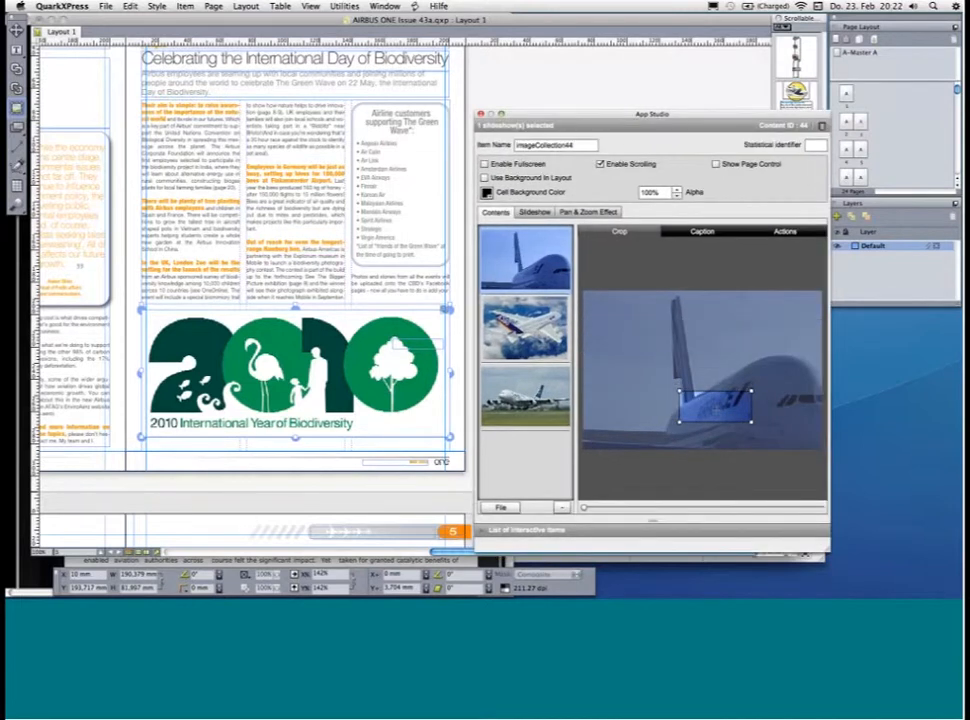
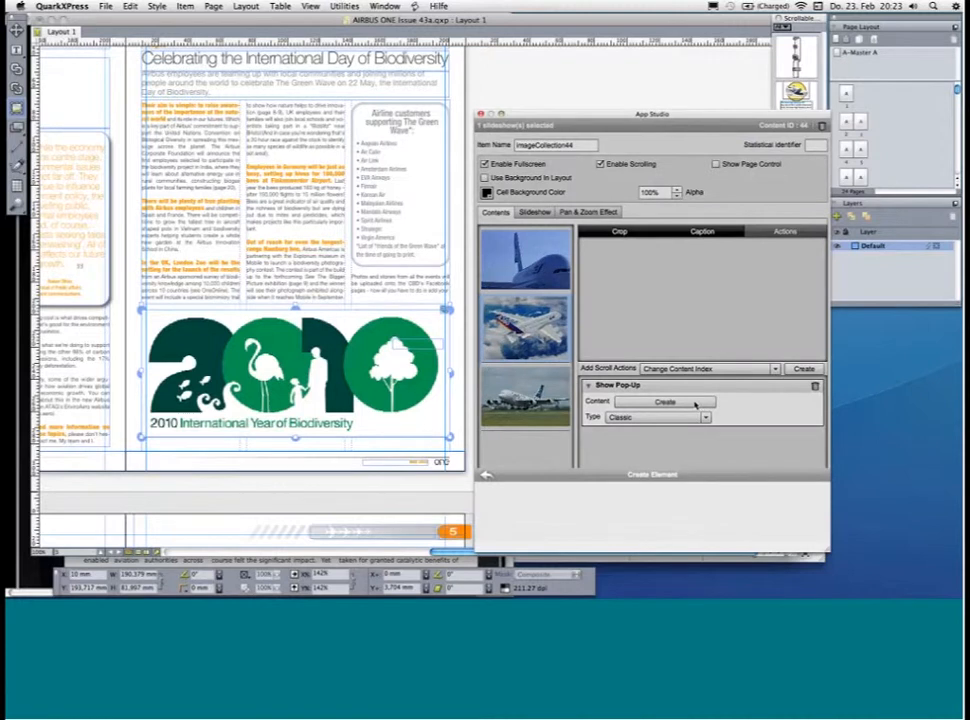
pyautogui.click(656, 351)
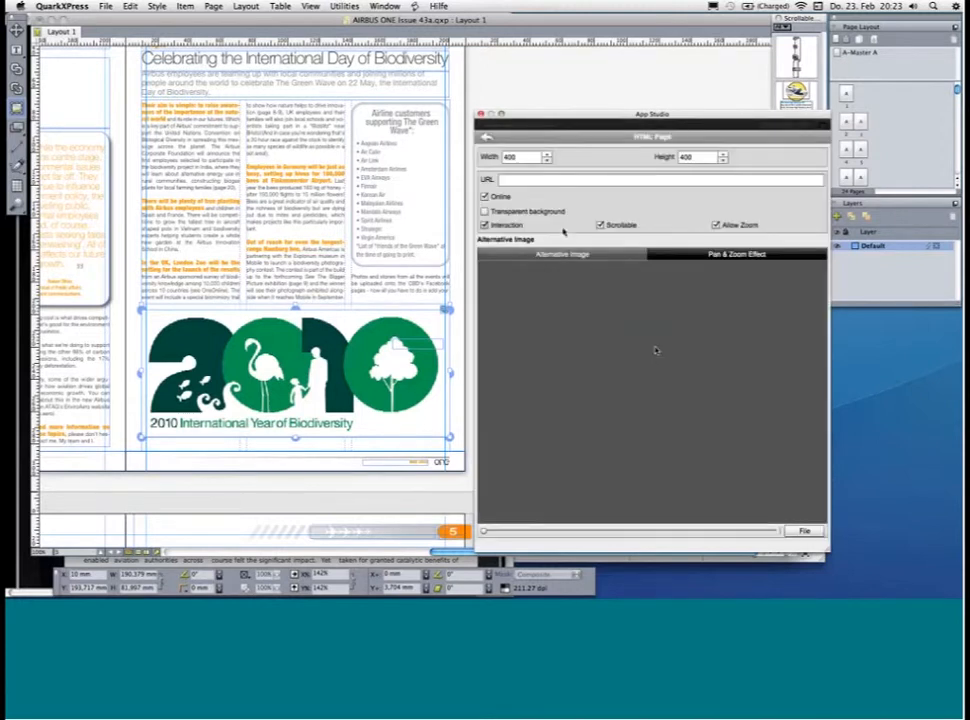
pyautogui.click(530, 182)
pyautogui.write('http://w')
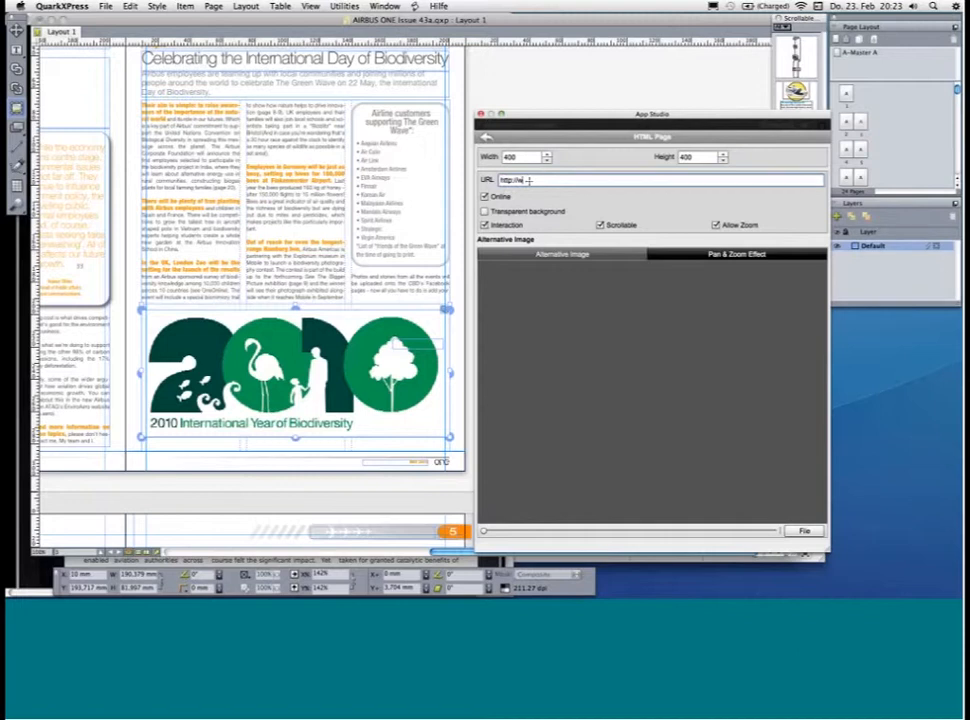
pyautogui.write('ww.airbus.com')
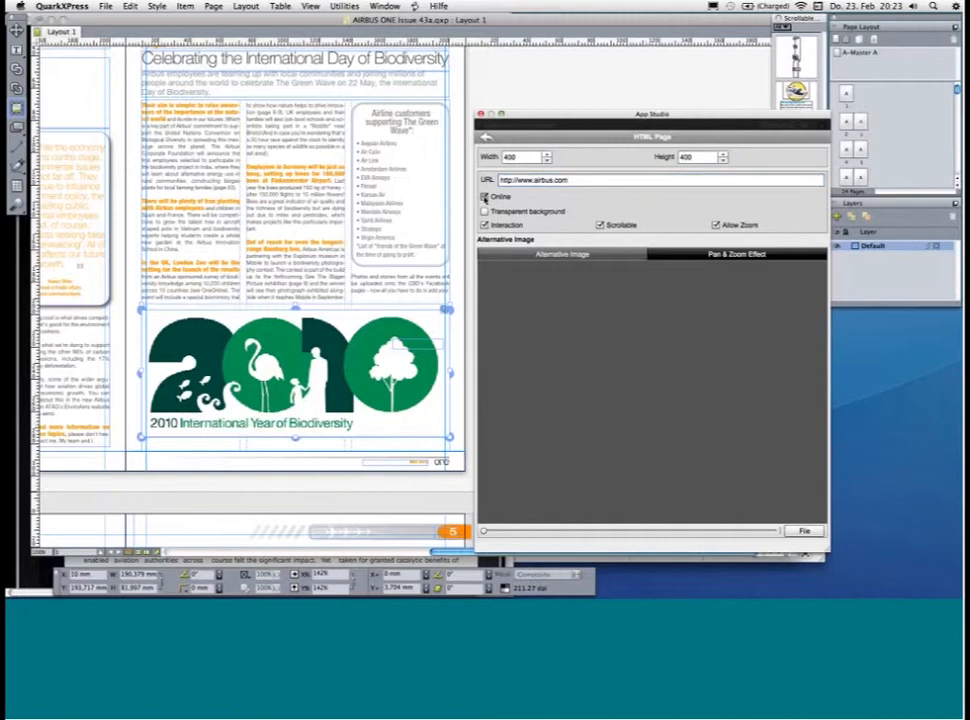
pyautogui.click(485, 197)
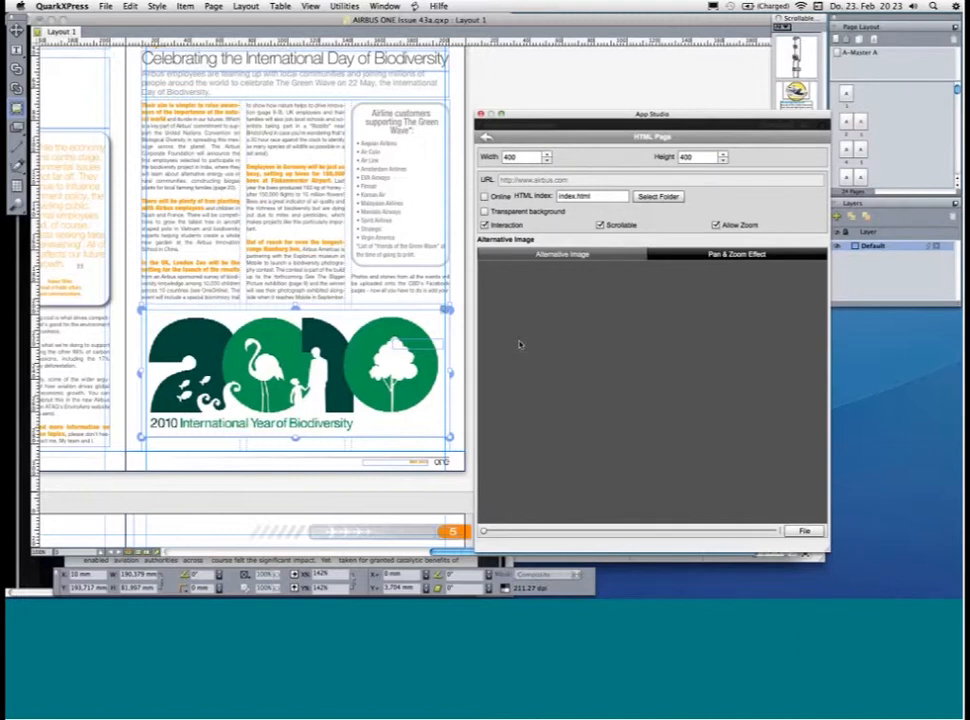
pyautogui.click(651, 197)
pyautogui.click(500, 196)
pyautogui.click(532, 181)
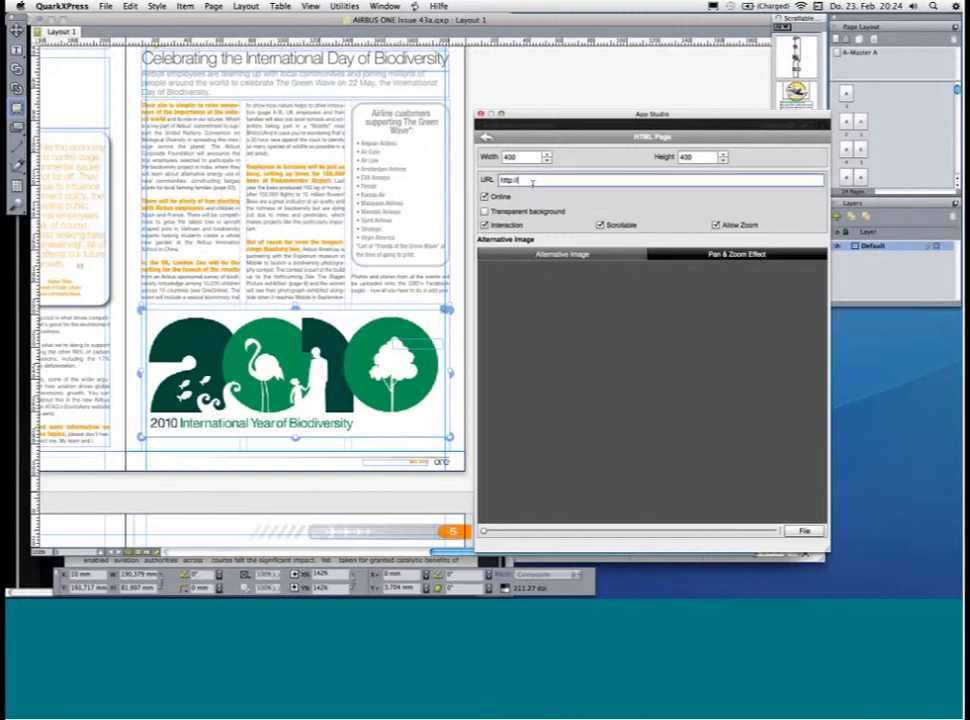
pyautogui.write('airbus-com')
pyautogui.click(487, 137)
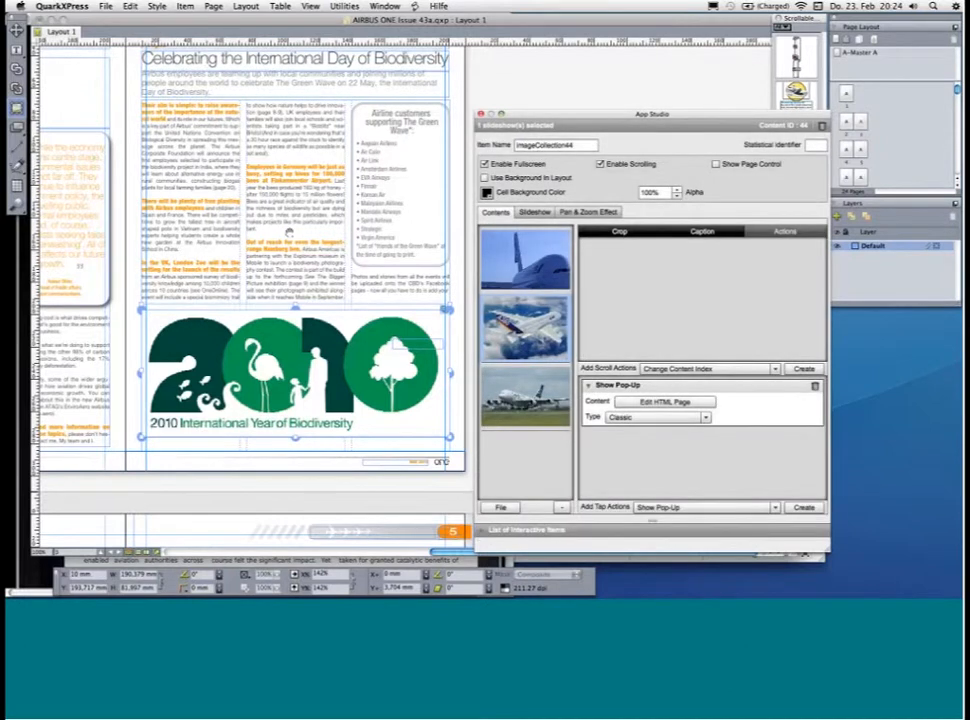
# Step: Assign the volcano picture on page 4 as a slideshow with 3 thumbnails, using image files as the source
pyautogui.moveTo(289, 232); pyautogui.dragTo(339, 170)
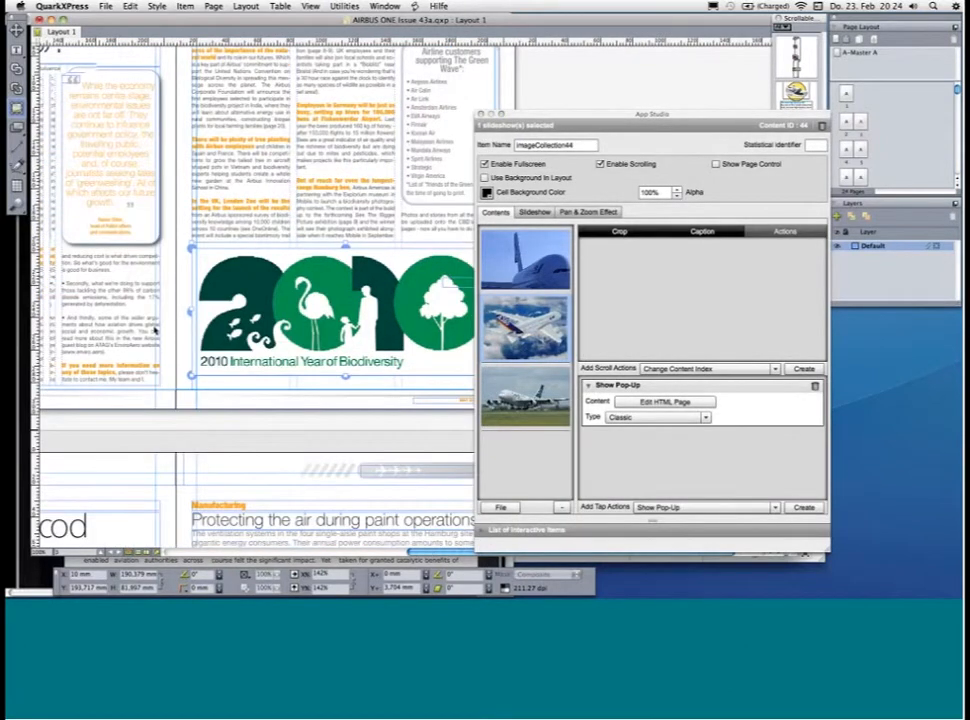
pyautogui.scroll(-5, 160, 320)
pyautogui.click(171, 309)
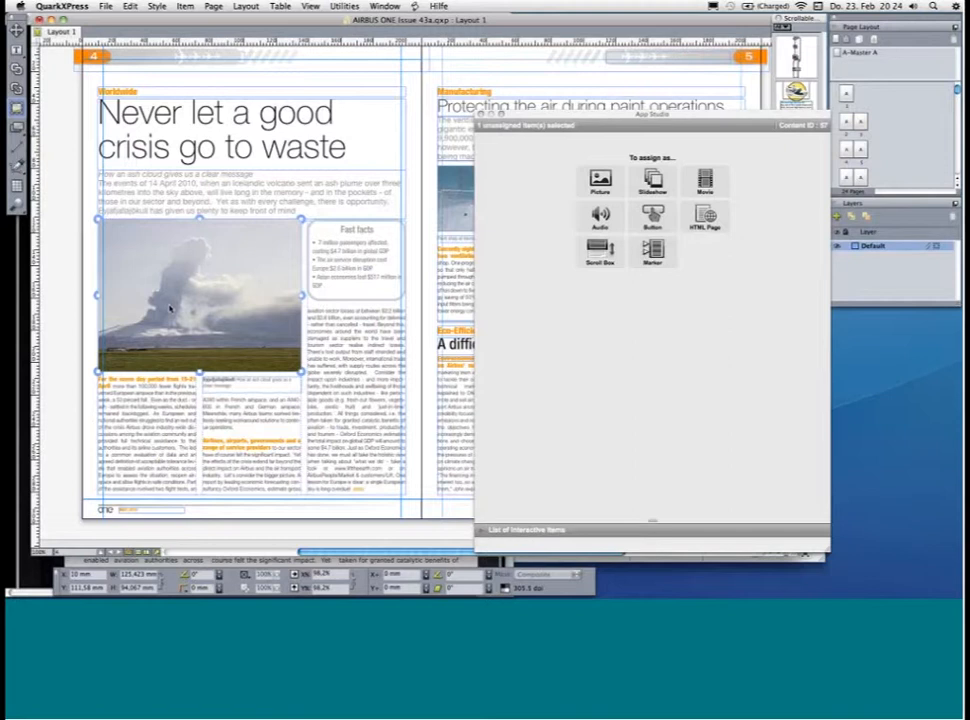
pyautogui.click(662, 190)
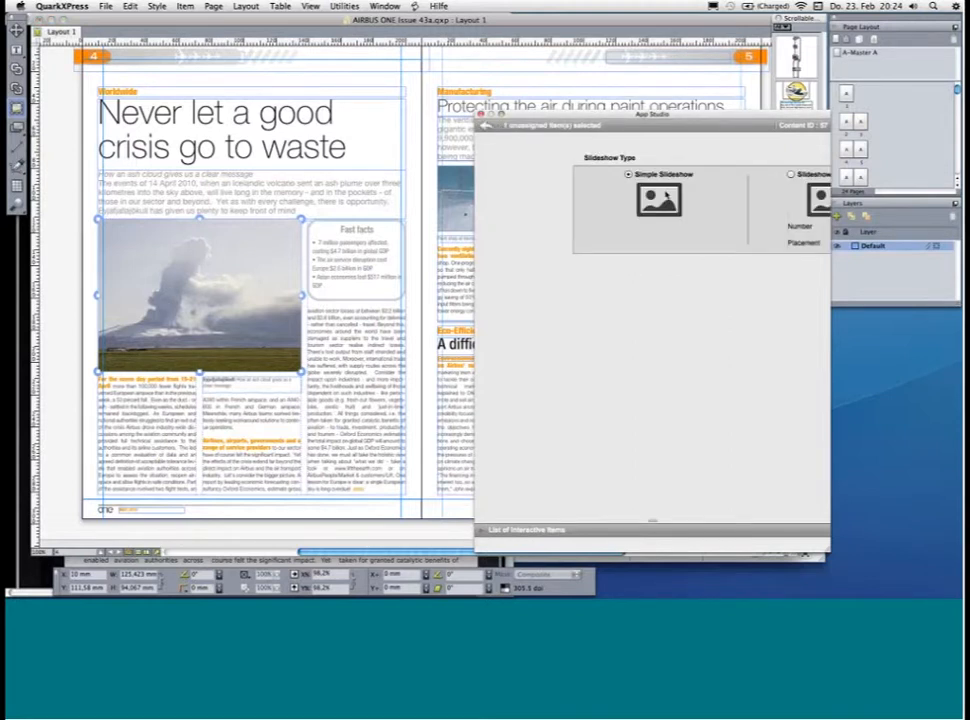
pyautogui.click(696, 174)
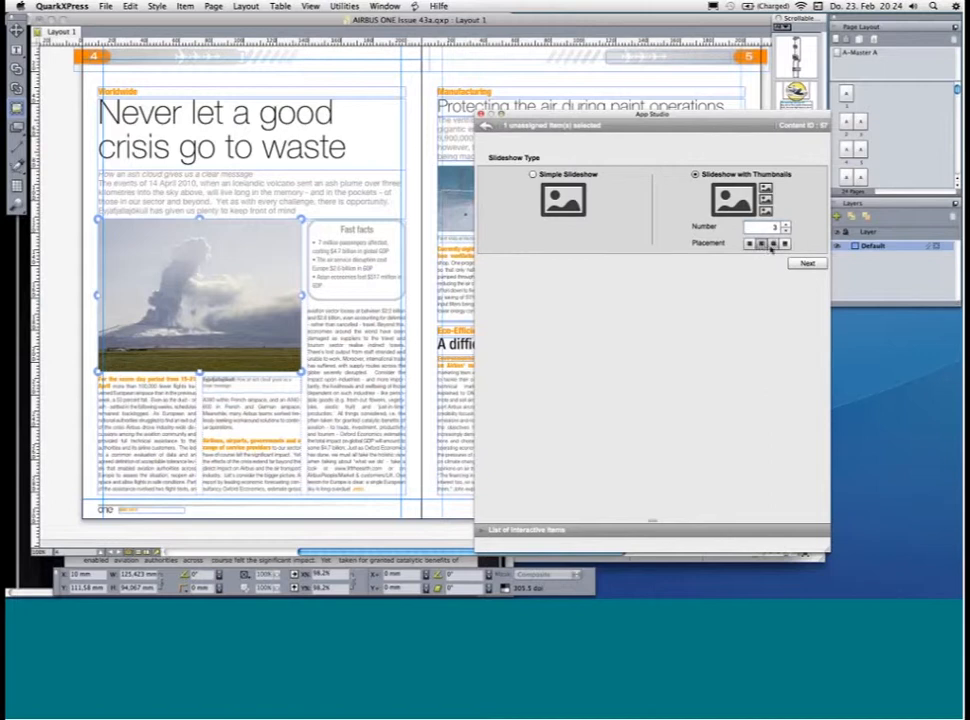
pyautogui.click(806, 263)
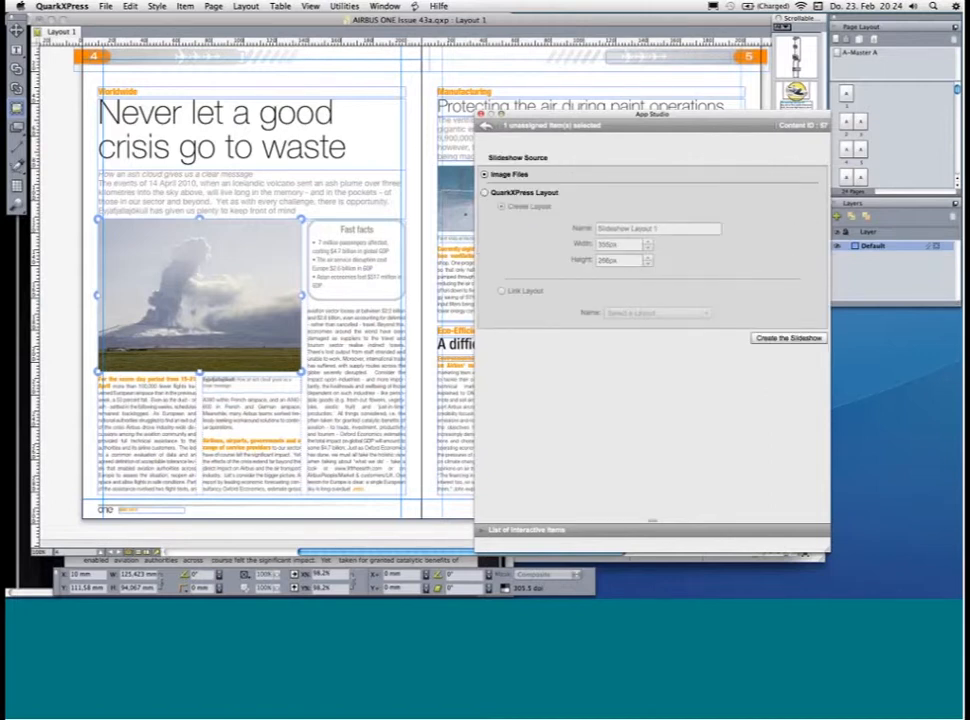
pyautogui.click(782, 338)
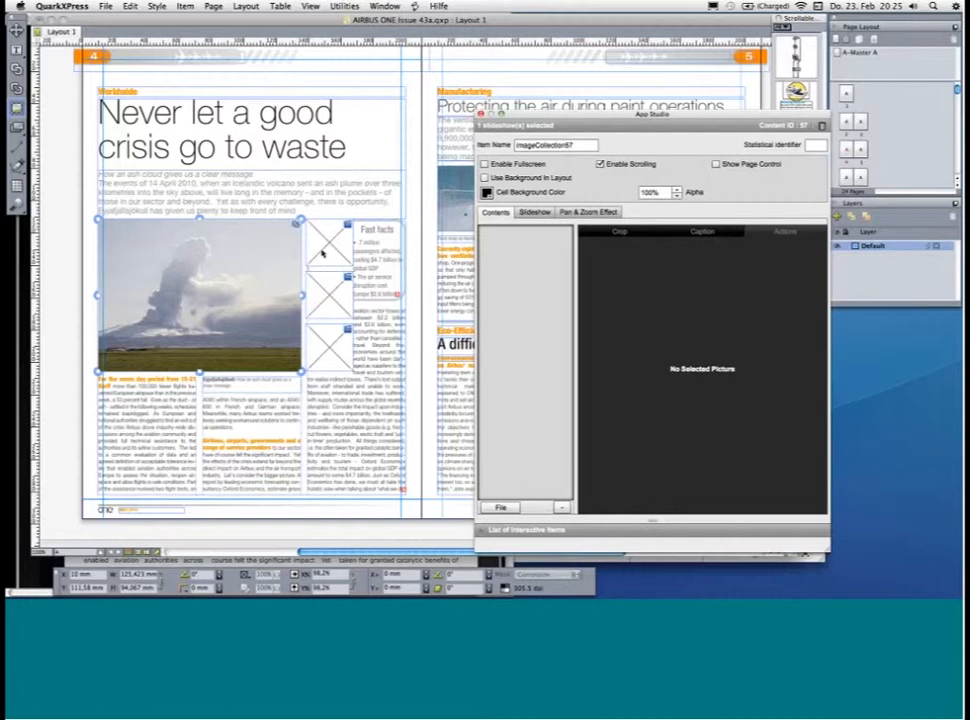
# Step: Add A380 wIn-flight.jpg, A380 xCockpit.jpg and A380 zCabin.jpg to the page 4 slideshow
pyautogui.click(500, 507)
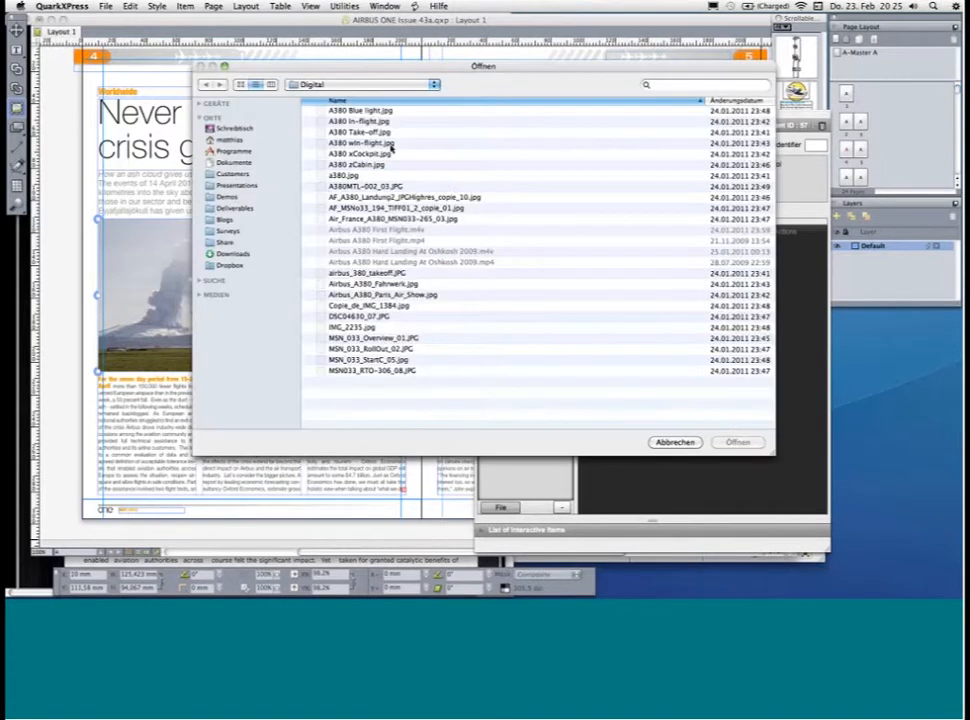
pyautogui.click(390, 146)
pyautogui.keyDown('shift'); pyautogui.click(388, 165); pyautogui.keyUp('shift')
pyautogui.click(744, 444)
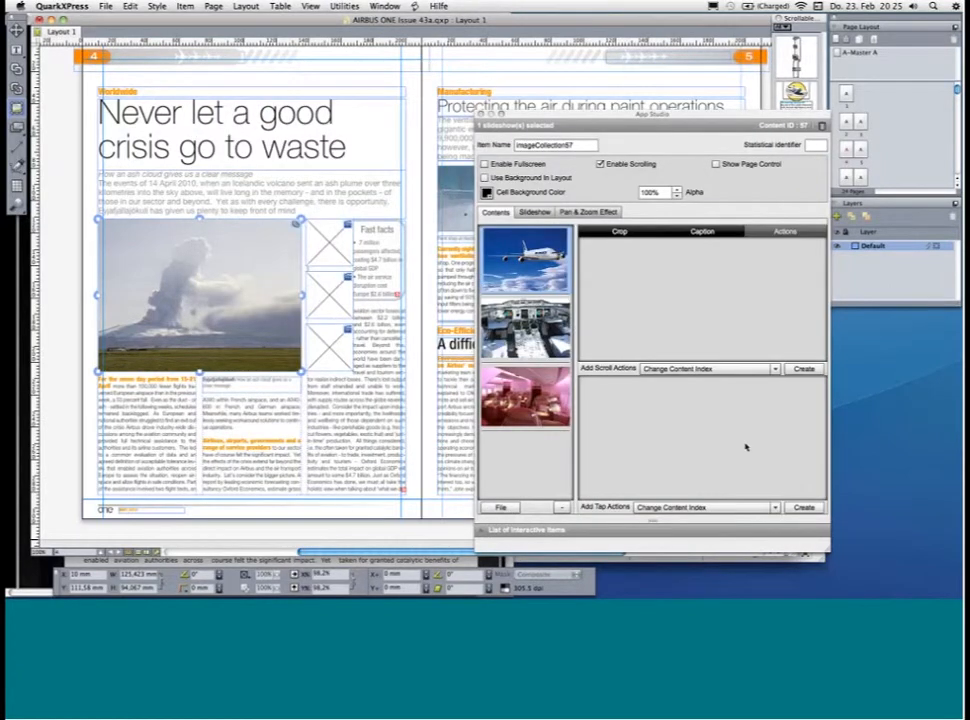
# Step: Inspect the Change Content Index actions of the first two thumbnail buttons beside the slideshow
pyautogui.click(329, 250)
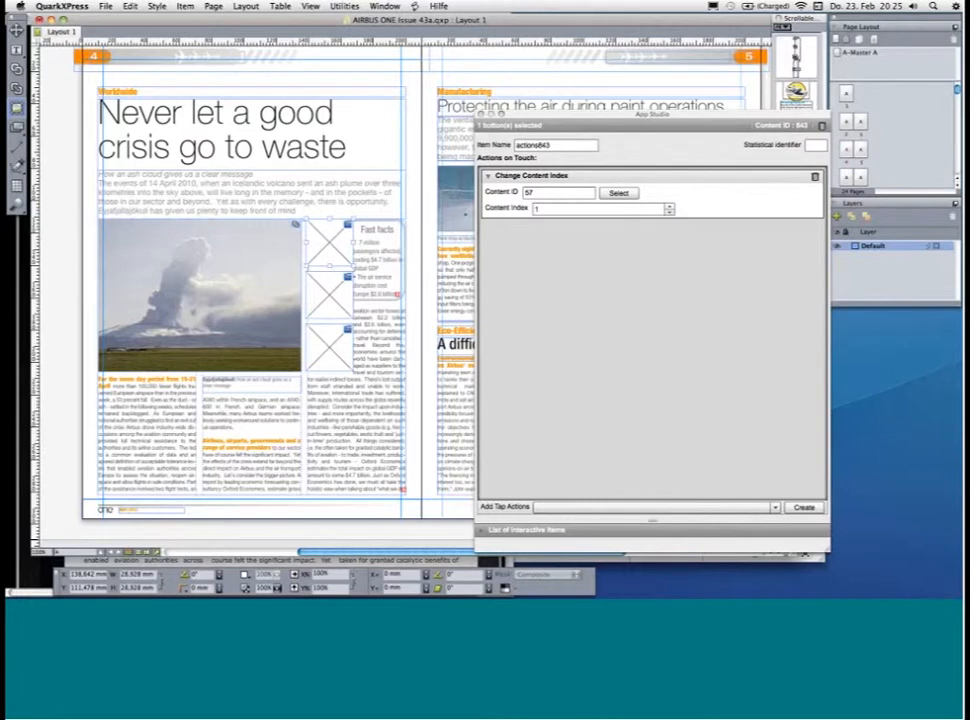
pyautogui.click(235, 289)
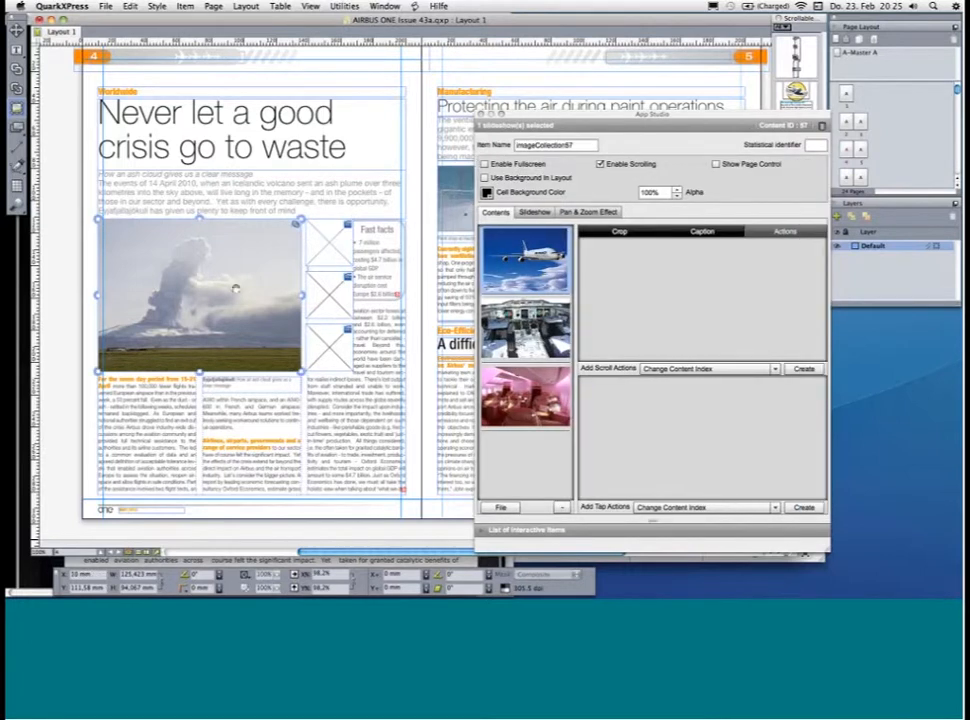
pyautogui.click(342, 289)
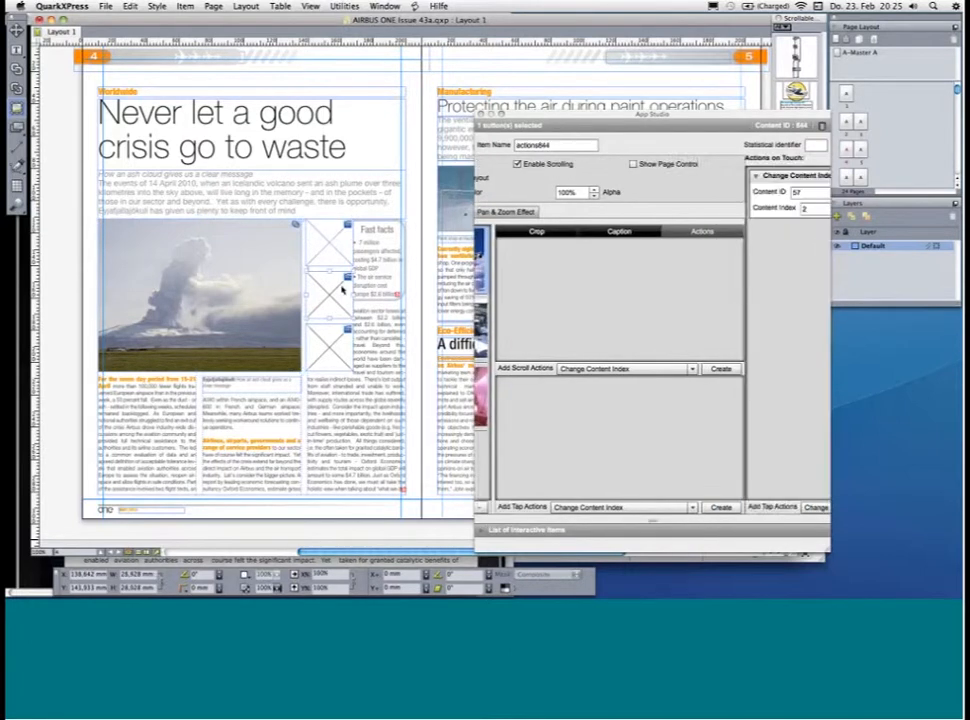
pyautogui.click(254, 286)
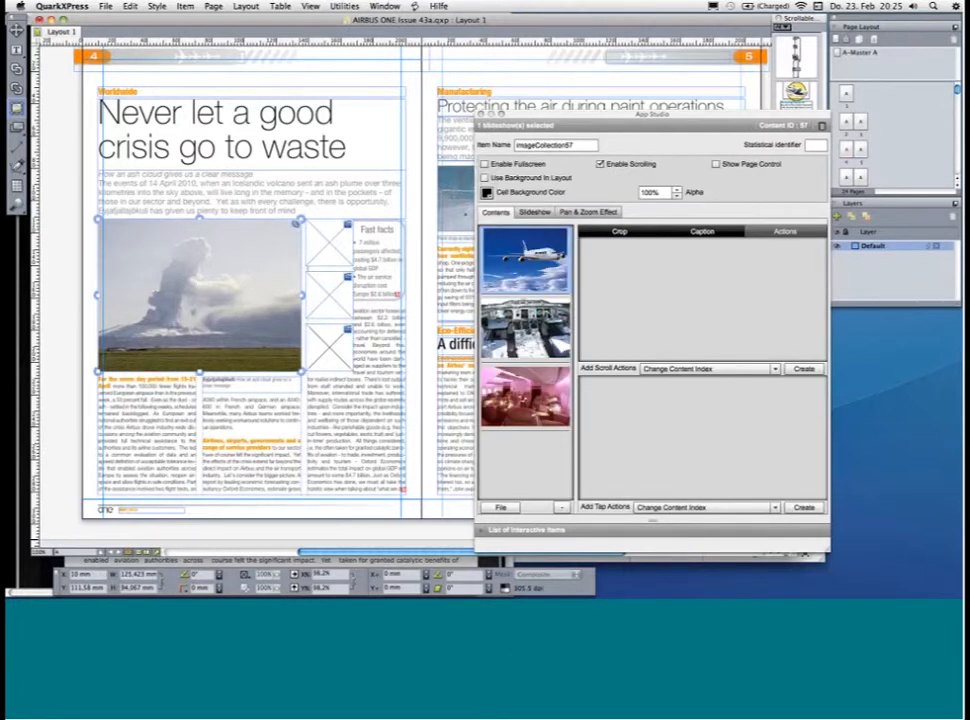
# Step: Import A380 wIn-flight.jpg into the first thumbnail box and move the box beside the headline, at about X 163 mm, Y 24 mm
pyautogui.click(331, 244)
pyautogui.press('super+s')
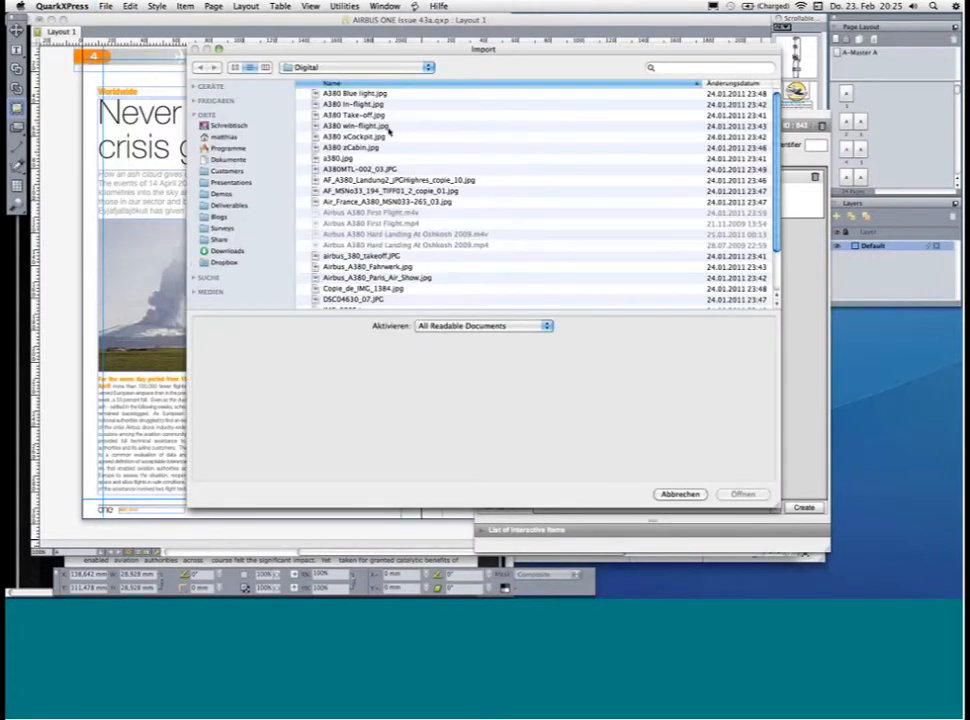
pyautogui.press('Return')
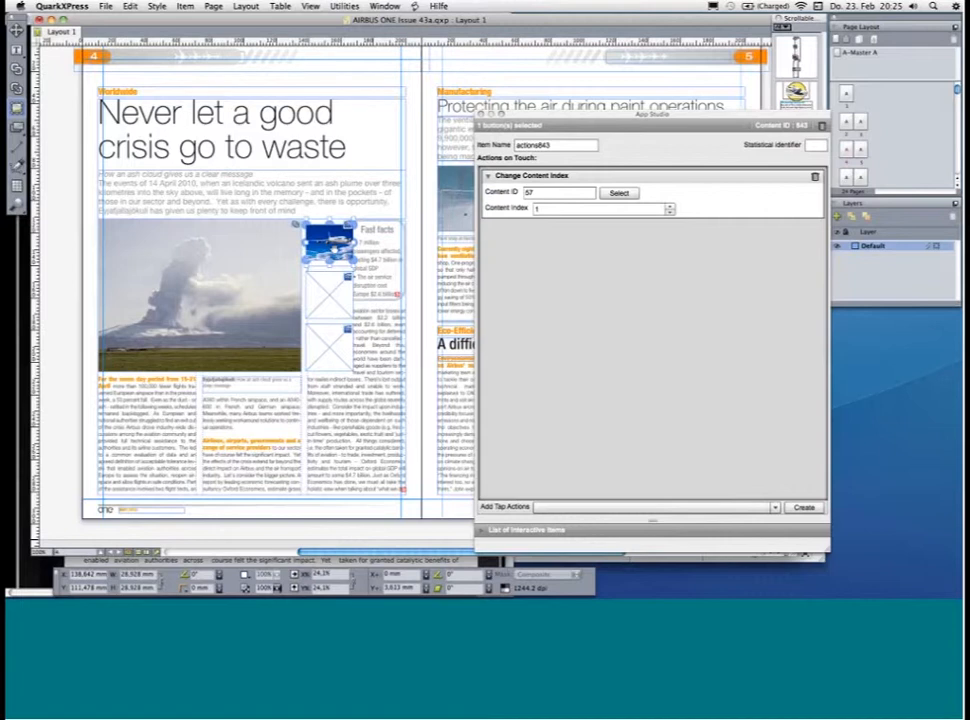
pyautogui.moveTo(348, 236); pyautogui.dragTo(392, 95)
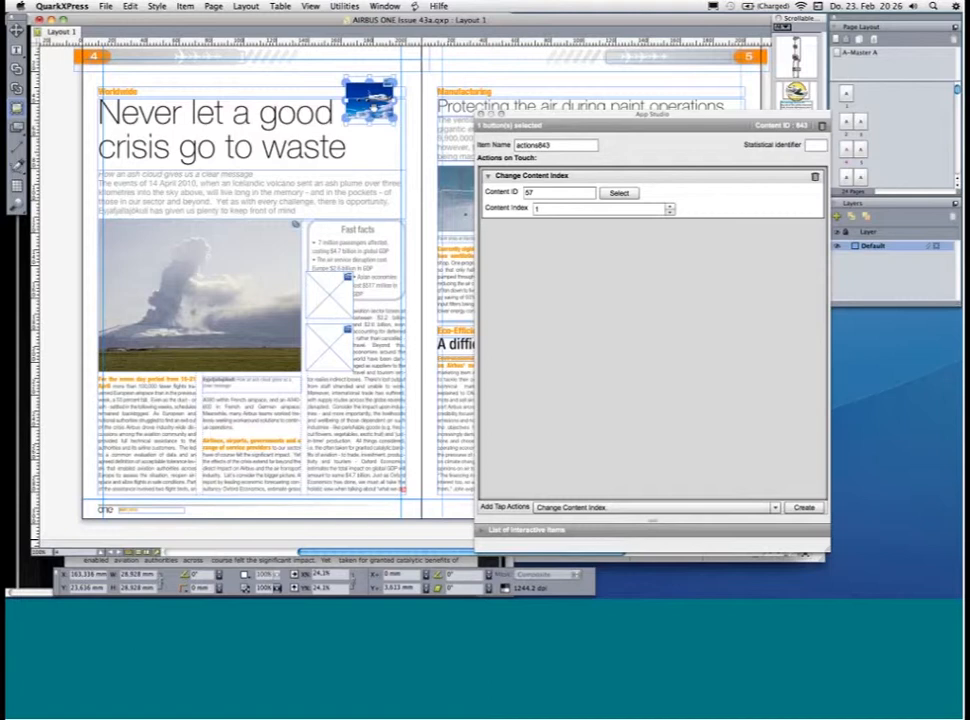
# Step: Examine the AVE export options for document settings, menu bar and navigation bar, and cancel the export
pyautogui.click(105, 6)
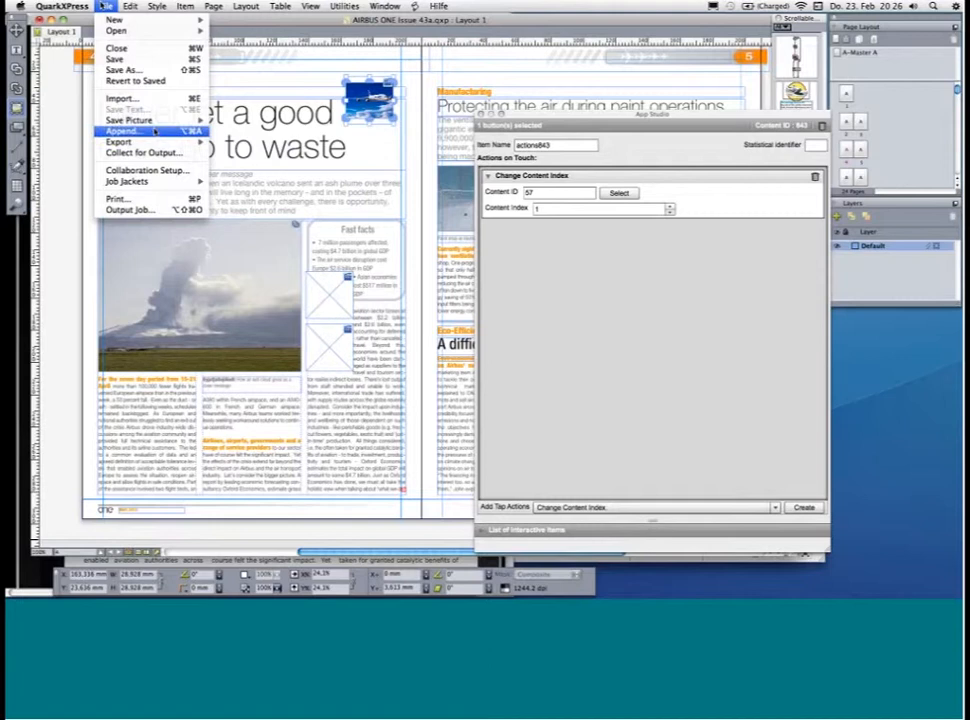
pyautogui.moveTo(155, 145)
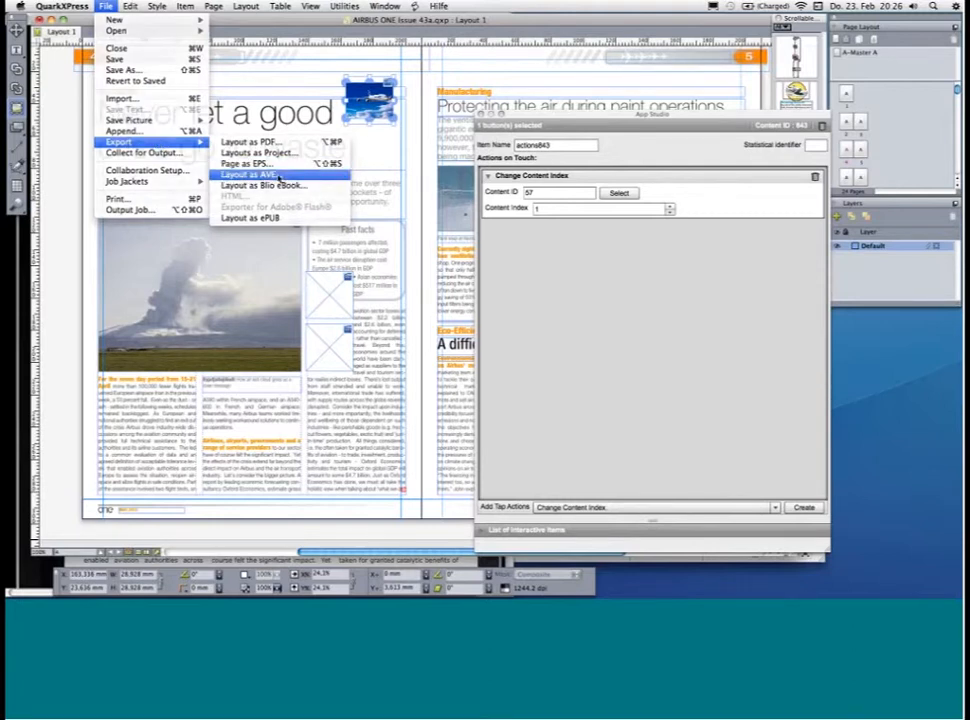
pyautogui.click(277, 177)
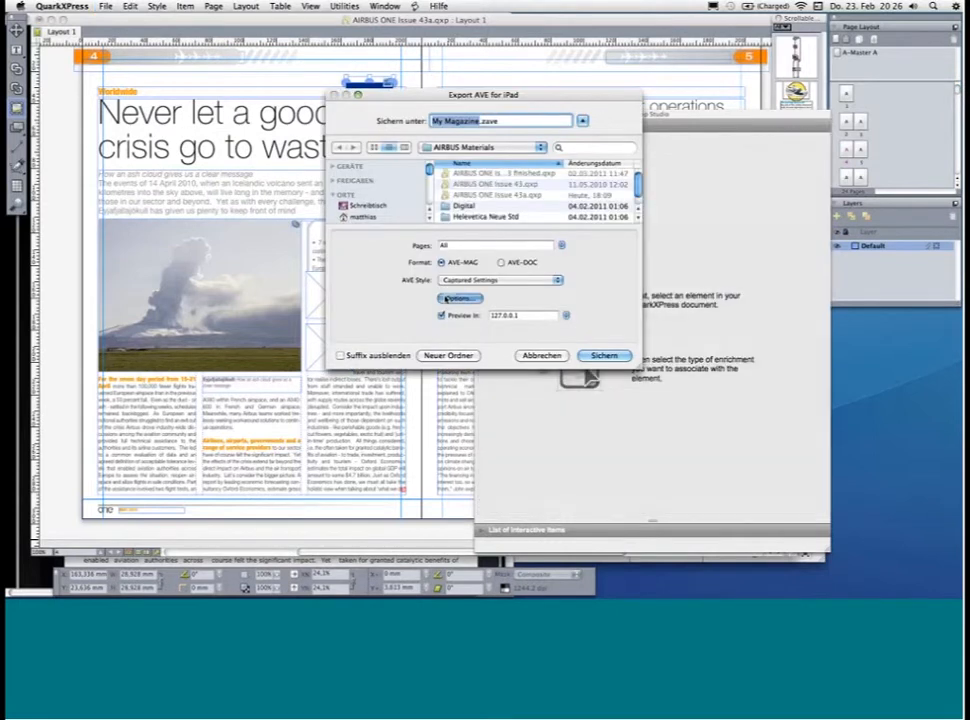
pyautogui.click(449, 298)
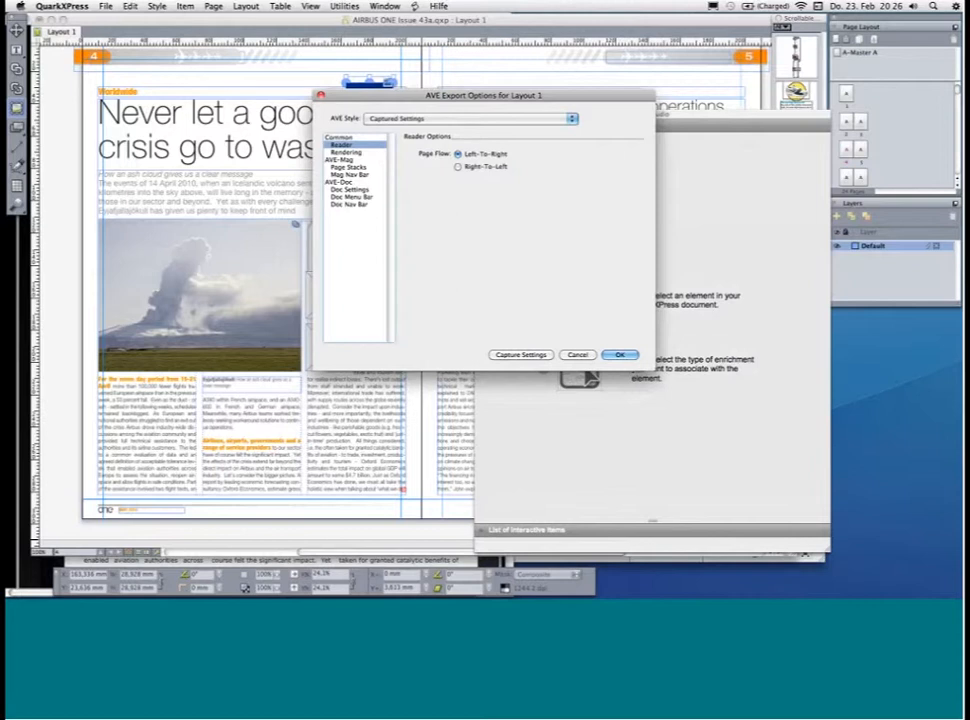
pyautogui.click(349, 189)
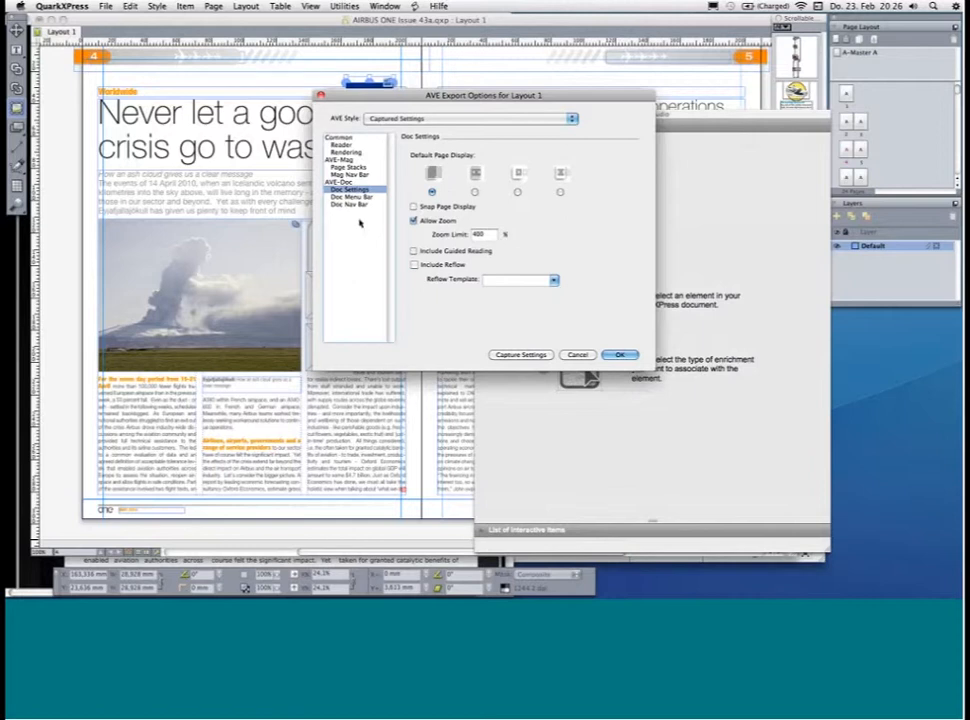
pyautogui.click(414, 252)
pyautogui.click(352, 197)
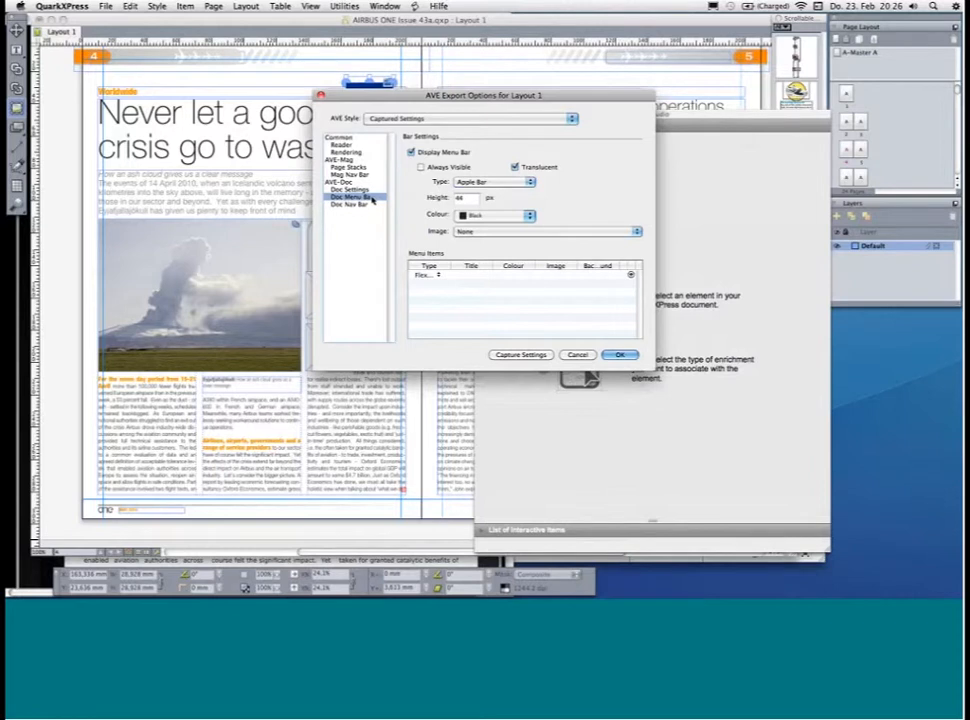
pyautogui.click(370, 205)
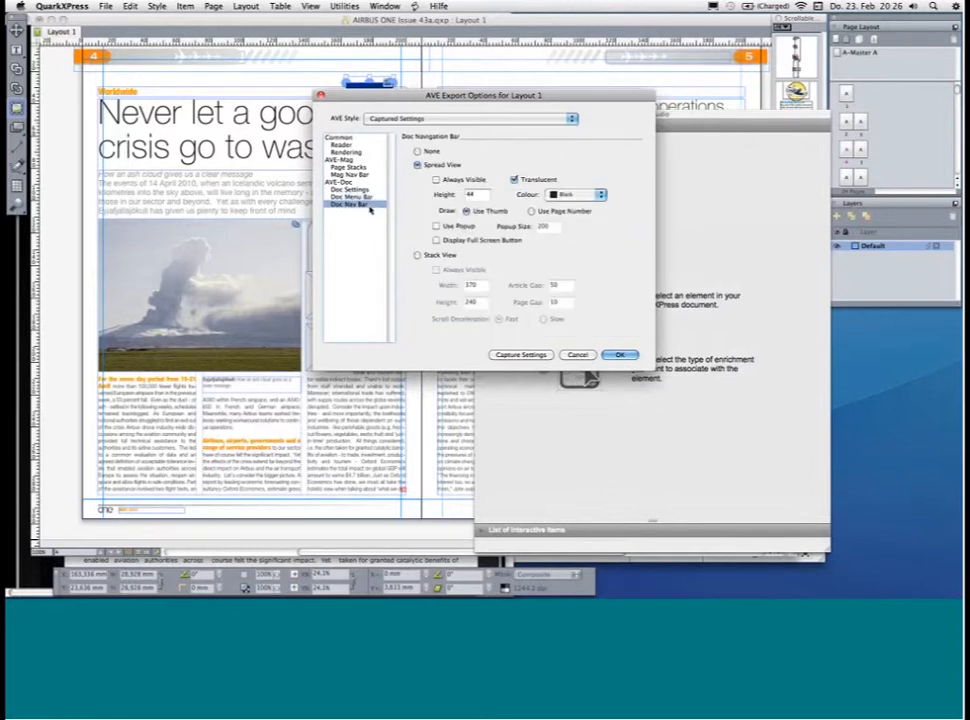
pyautogui.click(577, 355)
pyautogui.click(560, 356)
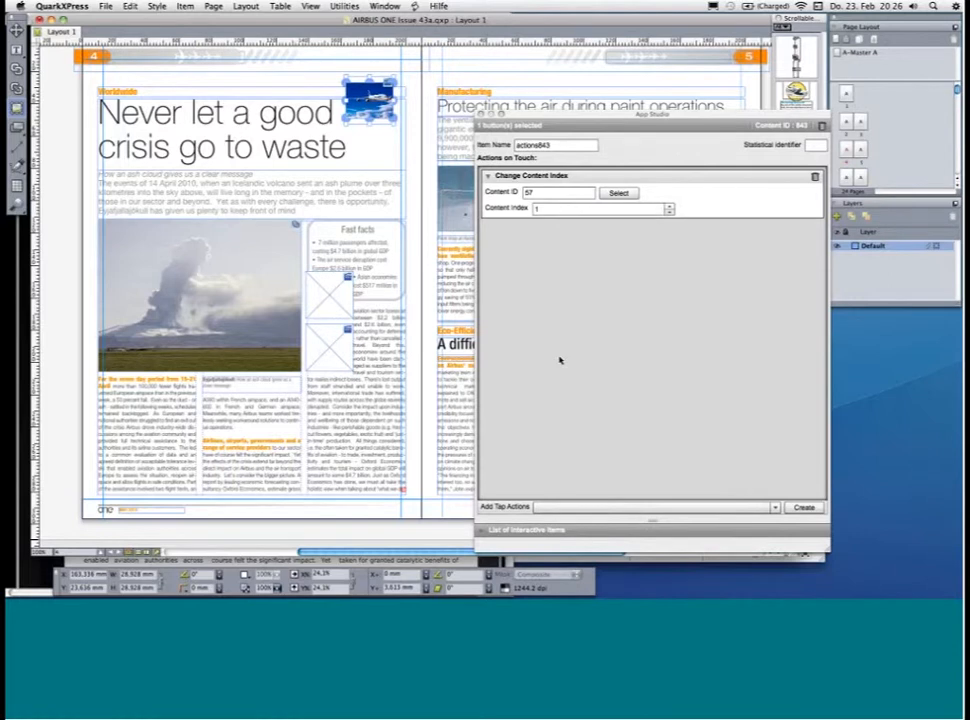
# Step: Switch to the iOS Simulator in landscape orientation and open The Shape Makers issue from the My Issues library
pyautogui.press('super+Tab')
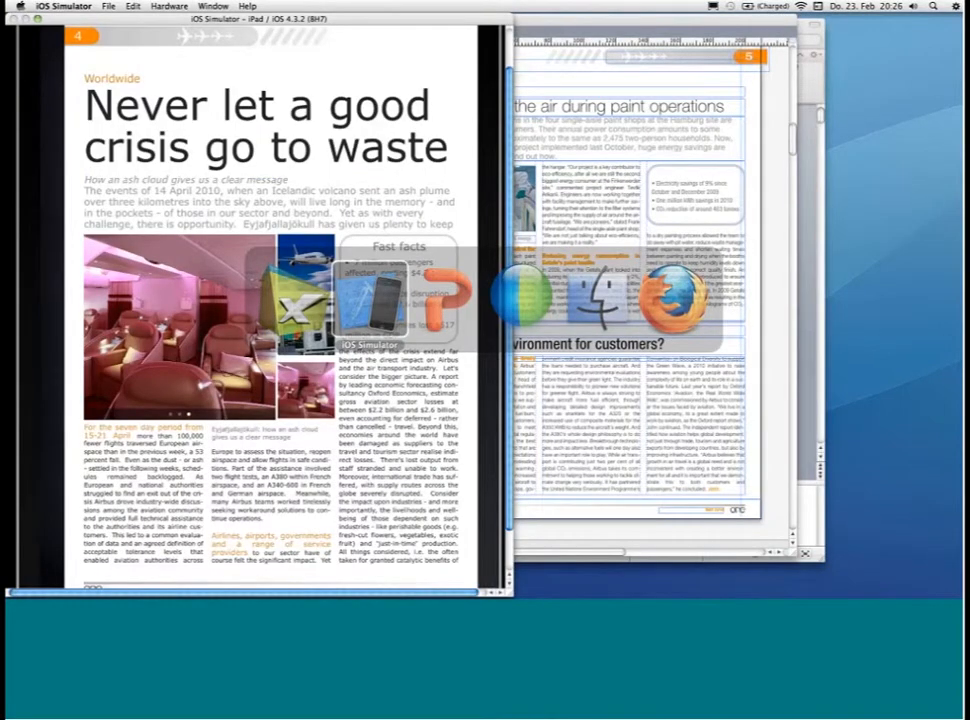
pyautogui.press('super+Left')
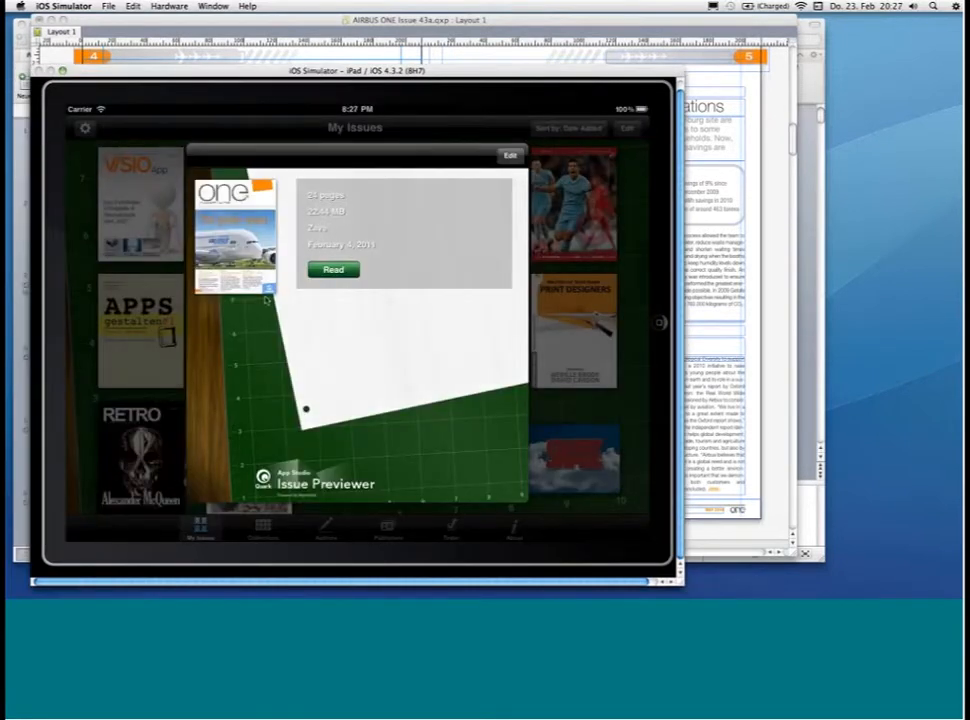
pyautogui.click(266, 299)
pyautogui.moveTo(557, 258); pyautogui.dragTo(552, 150)
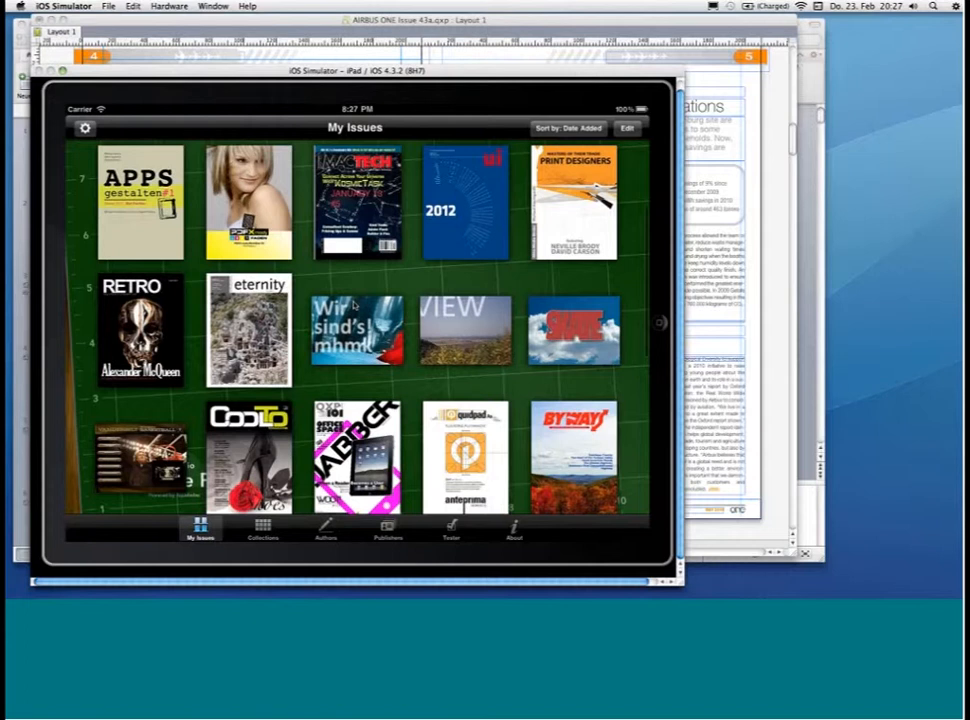
pyautogui.moveTo(353, 305); pyautogui.dragTo(335, 276)
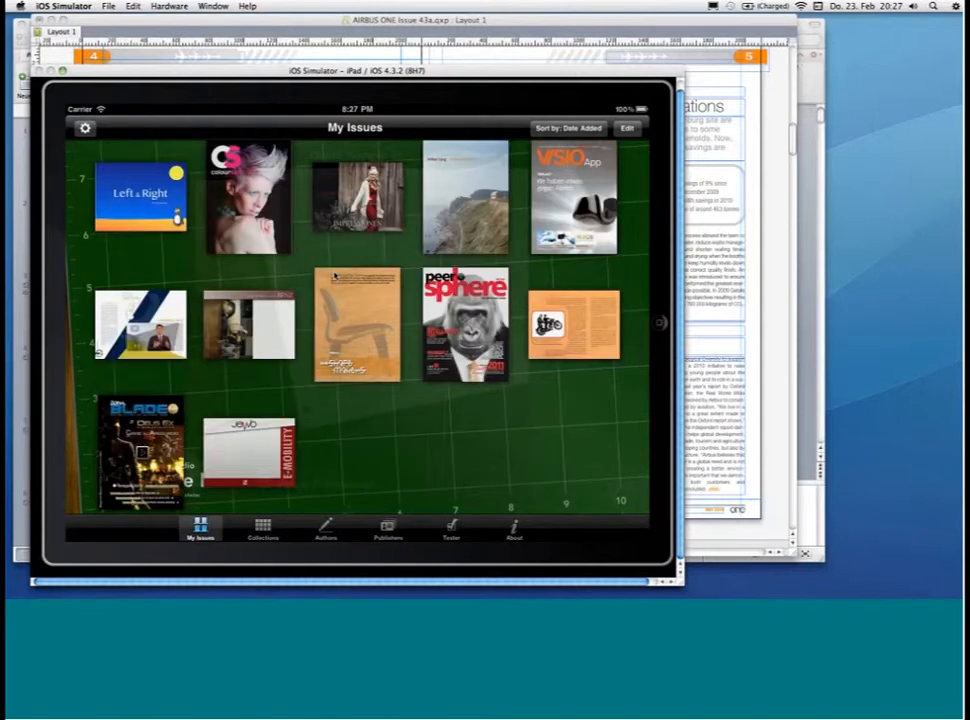
pyautogui.click(335, 276)
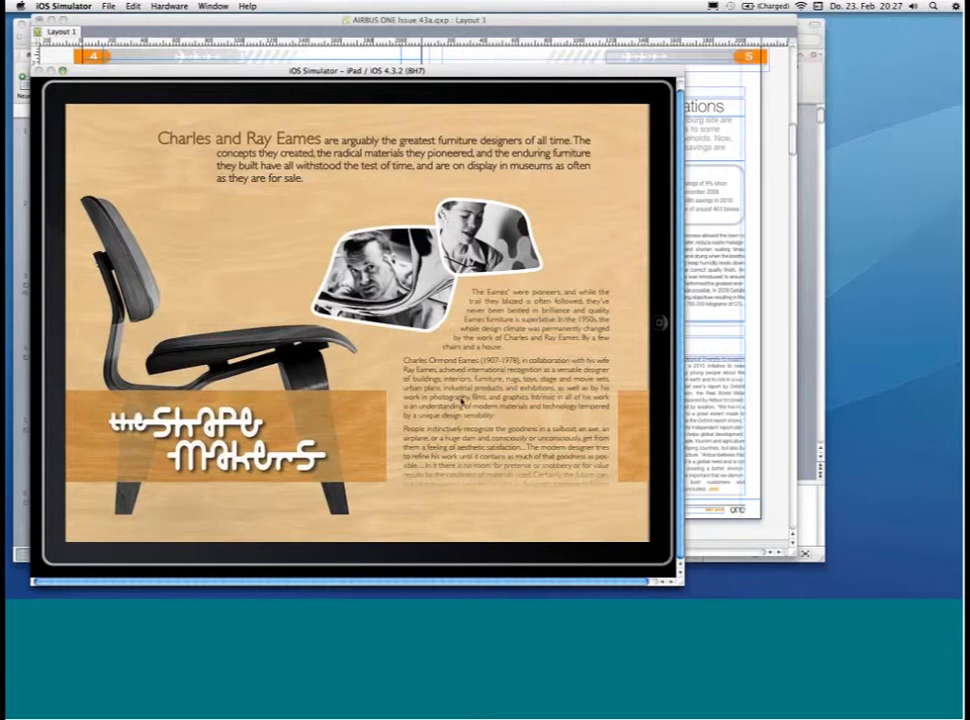
# Step: Scroll through the Charles and Ray Eames article text to examine its scrollable content over the fixed background
pyautogui.moveTo(510, 425); pyautogui.dragTo(517, 329)
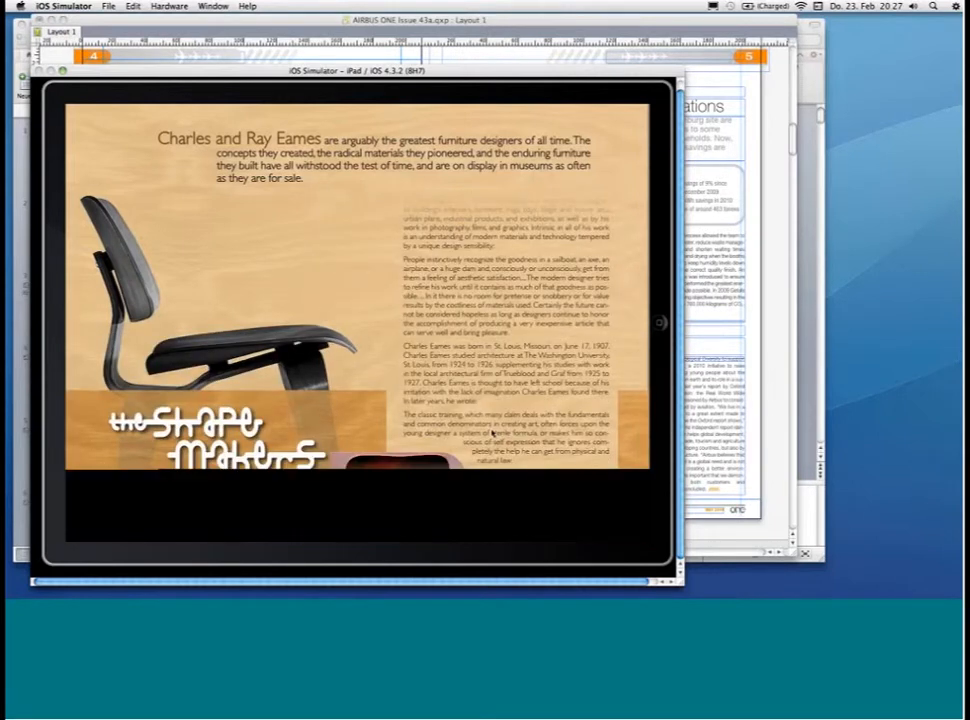
pyautogui.moveTo(492, 433); pyautogui.dragTo(492, 381)
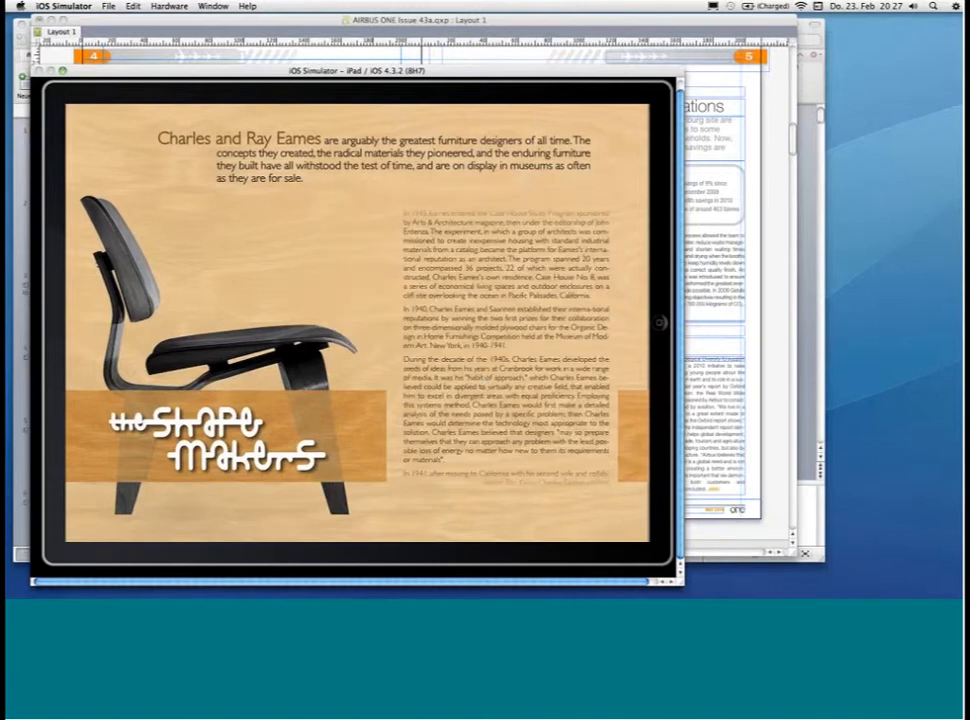
pyautogui.moveTo(481, 437); pyautogui.dragTo(484, 290)
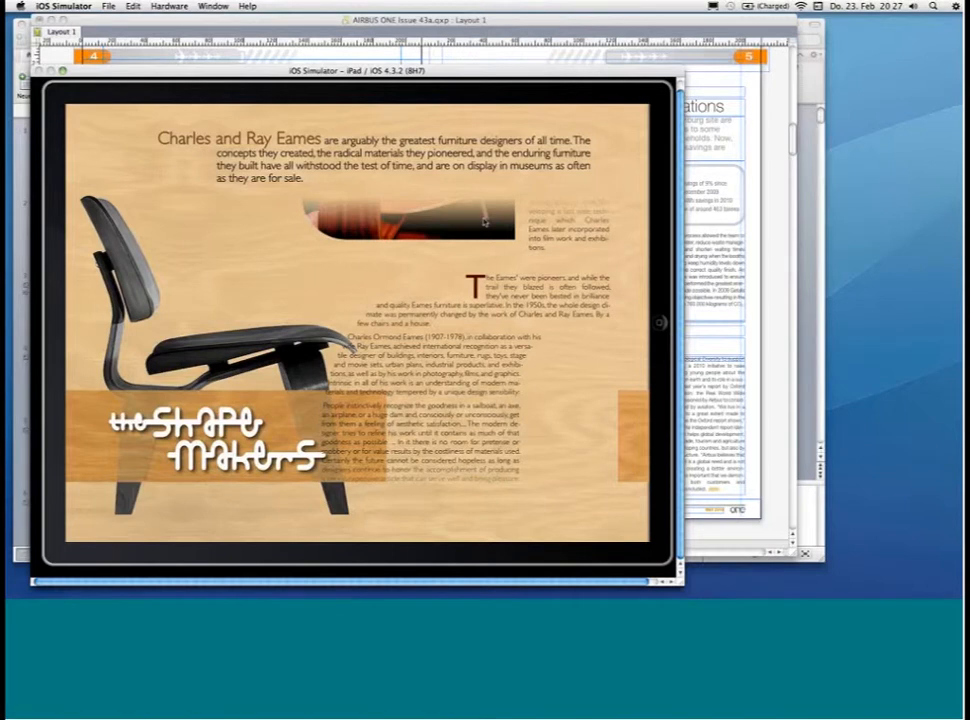
pyautogui.moveTo(460, 440); pyautogui.dragTo(455, 370)
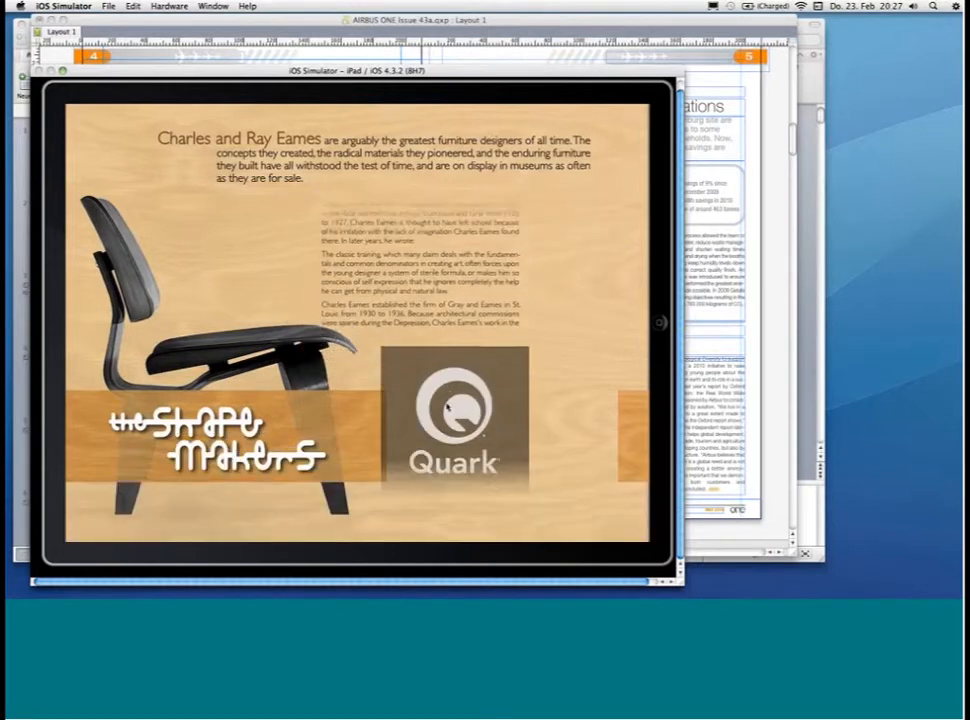
pyautogui.moveTo(448, 410); pyautogui.dragTo(443, 359)
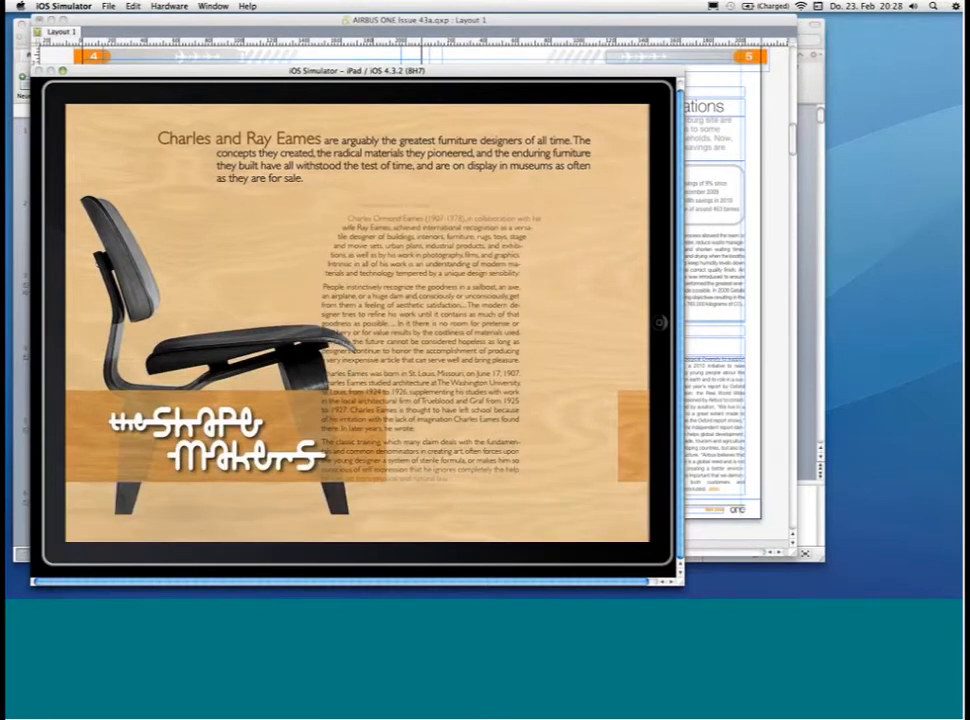
# Step: Return to the My Issues library on the iPad simulator and open the issue containing The Making of Benz
pyautogui.click(242, 281)
pyautogui.click(242, 281)
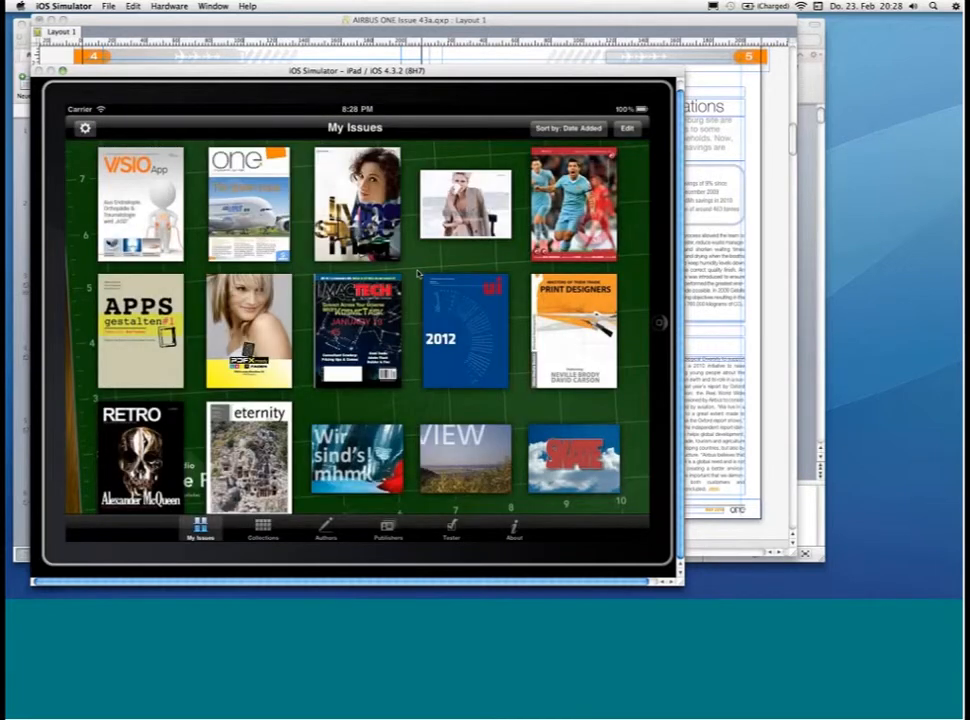
pyautogui.scroll(-10, 418, 272)
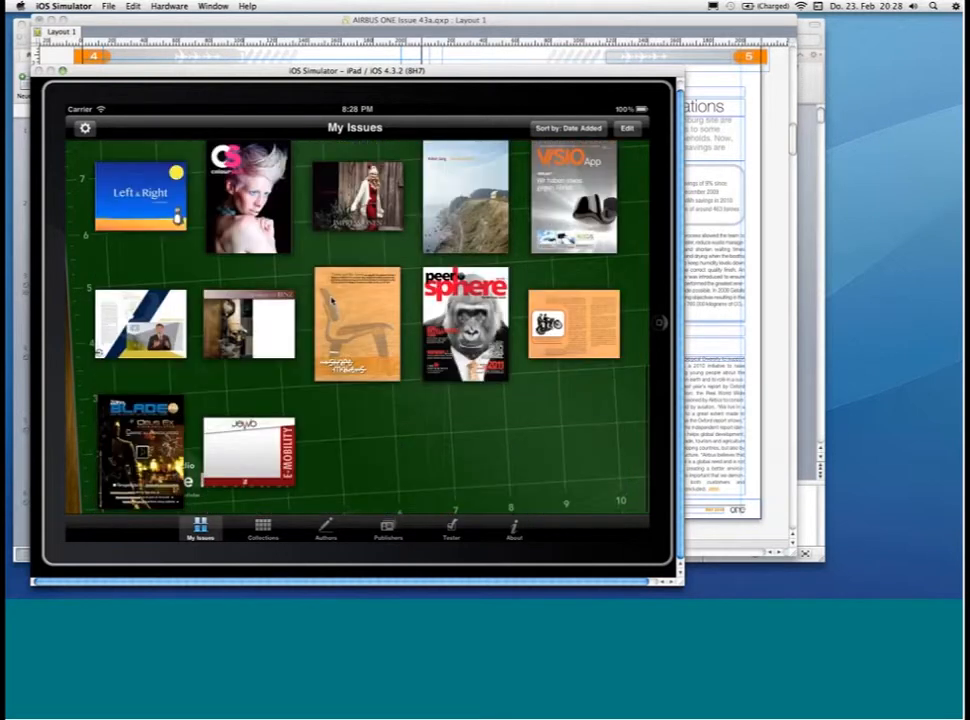
pyautogui.click(333, 299)
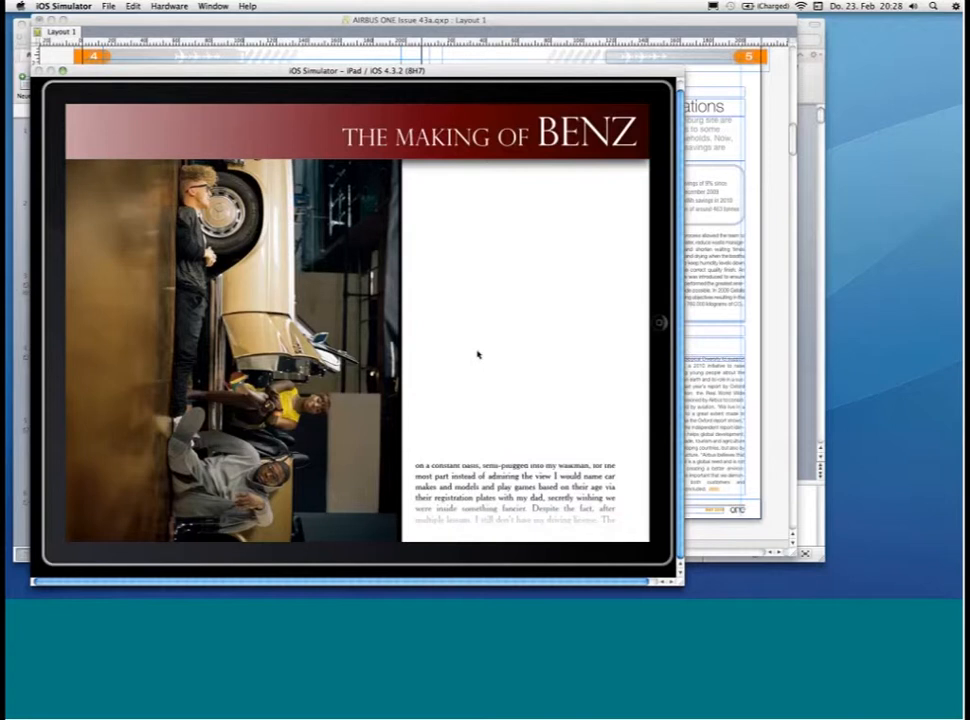
# Step: Scroll and page through The Making of Benz article to examine its layered text and full-page photos
pyautogui.moveTo(485, 420); pyautogui.dragTo(482, 296)
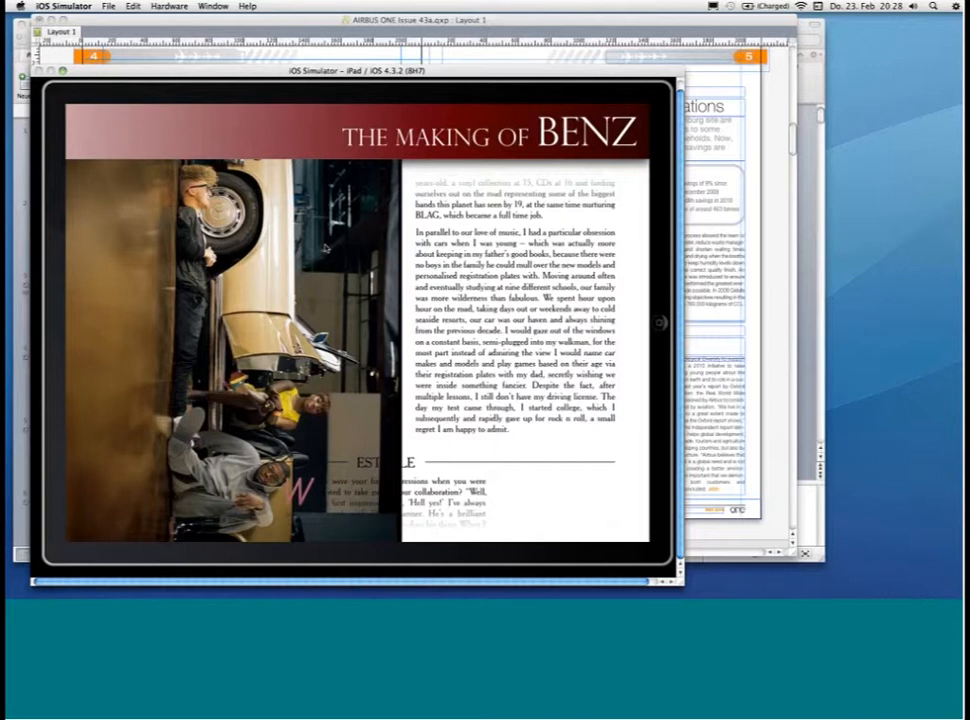
pyautogui.moveTo(489, 361); pyautogui.dragTo(489, 316)
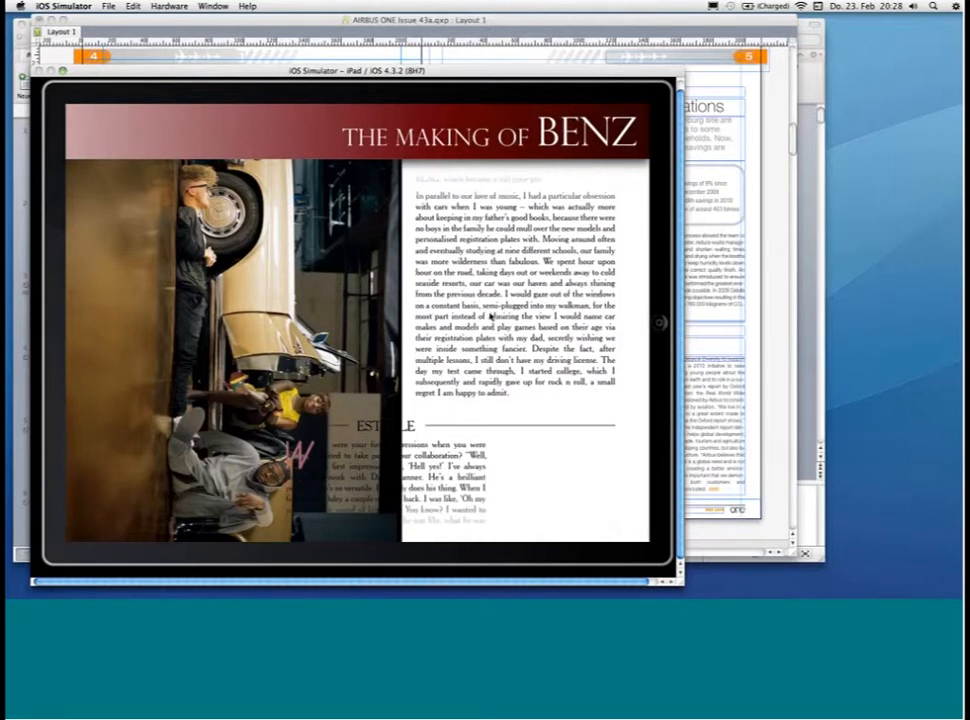
pyautogui.moveTo(489, 316); pyautogui.dragTo(485, 231)
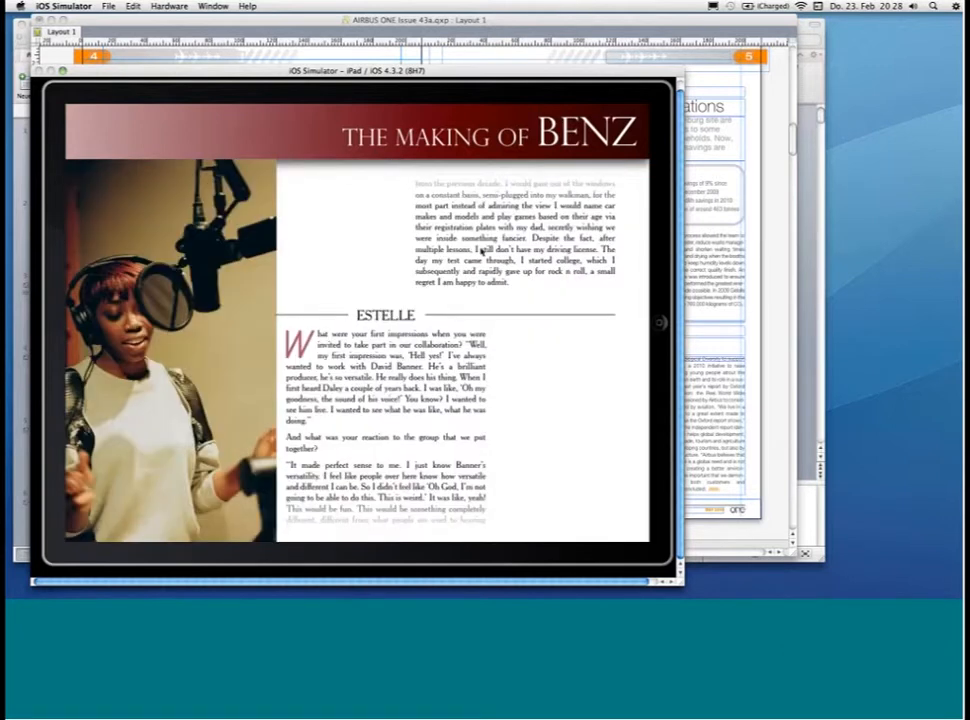
pyautogui.moveTo(471, 321); pyautogui.dragTo(328, 298)
pyautogui.moveTo(328, 381); pyautogui.dragTo(325, 297)
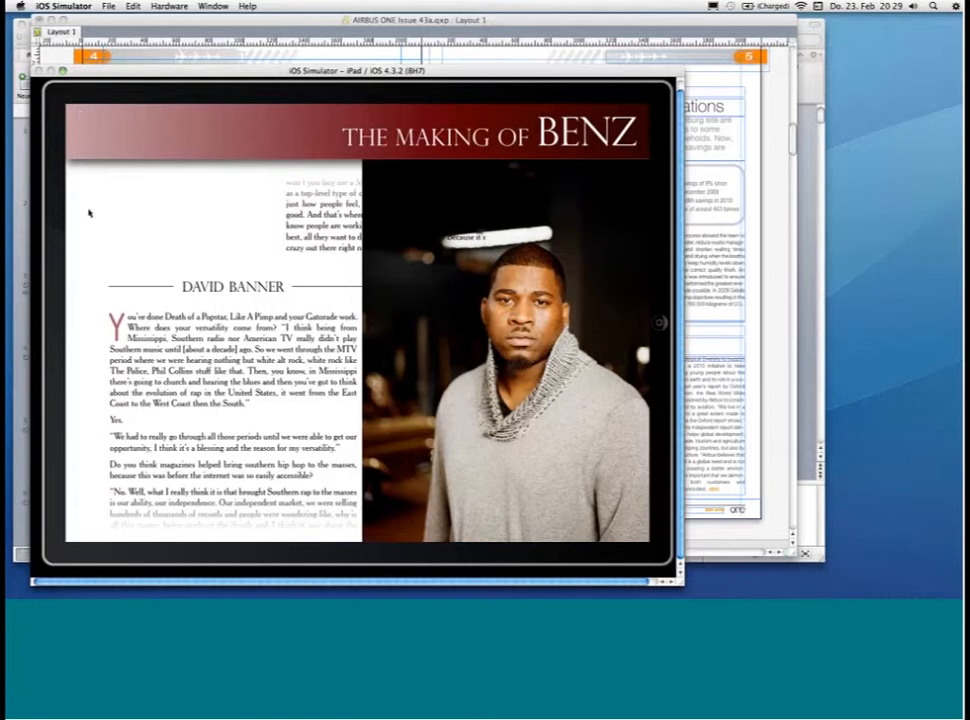
# Step: Switch to QuarkXPress, create an App Studio project for iPad with vertical and horizontal layouts, and close the App Studio palette
pyautogui.press('super+Tab')
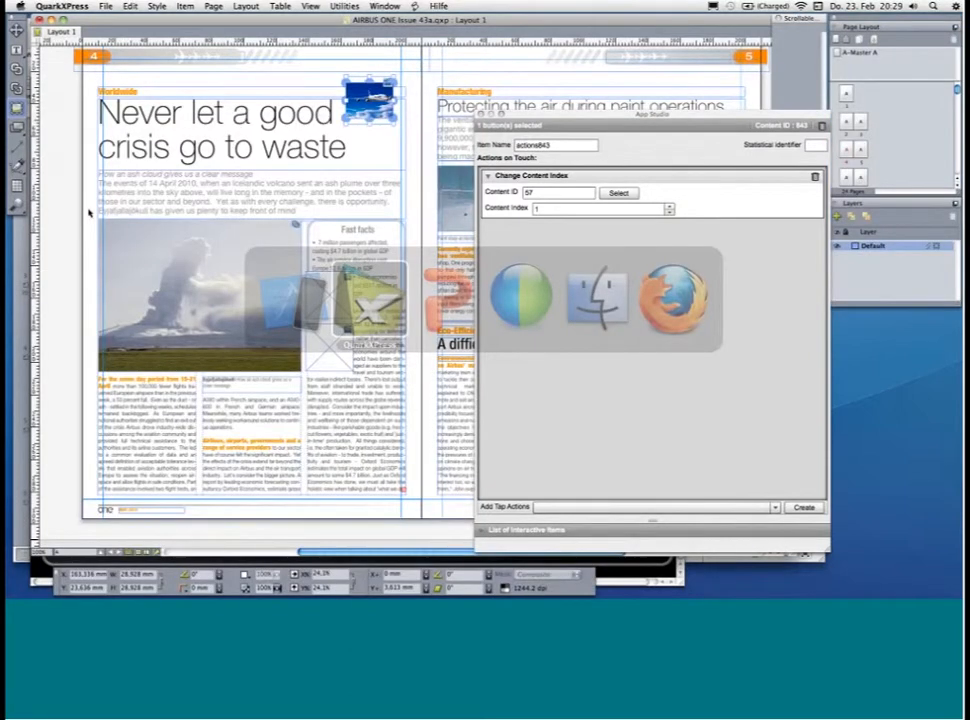
pyautogui.press('super+n')
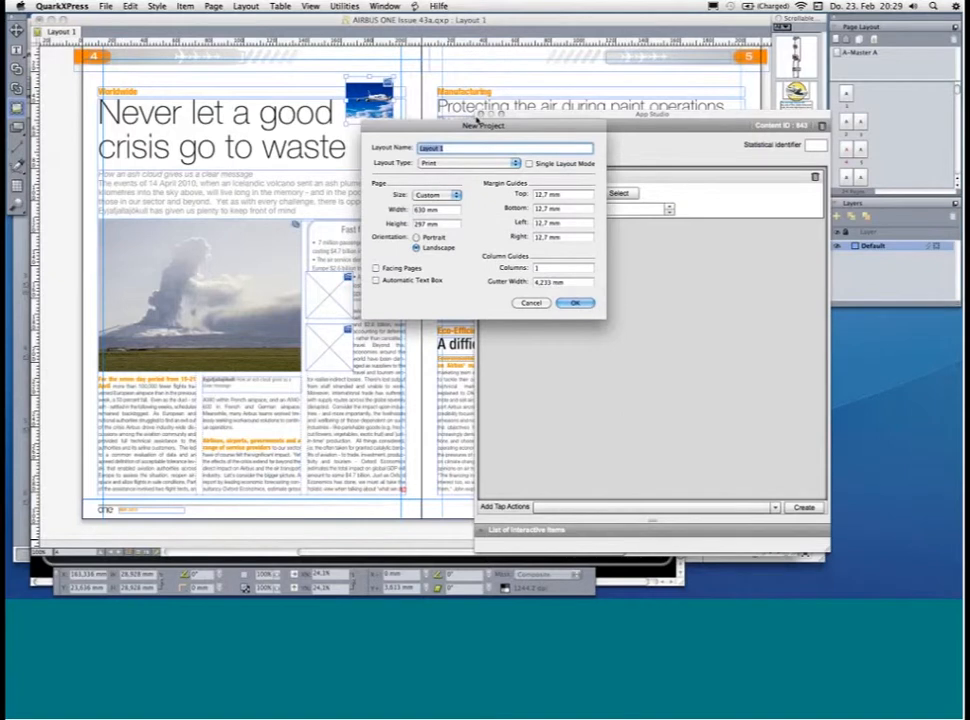
pyautogui.click(469, 162)
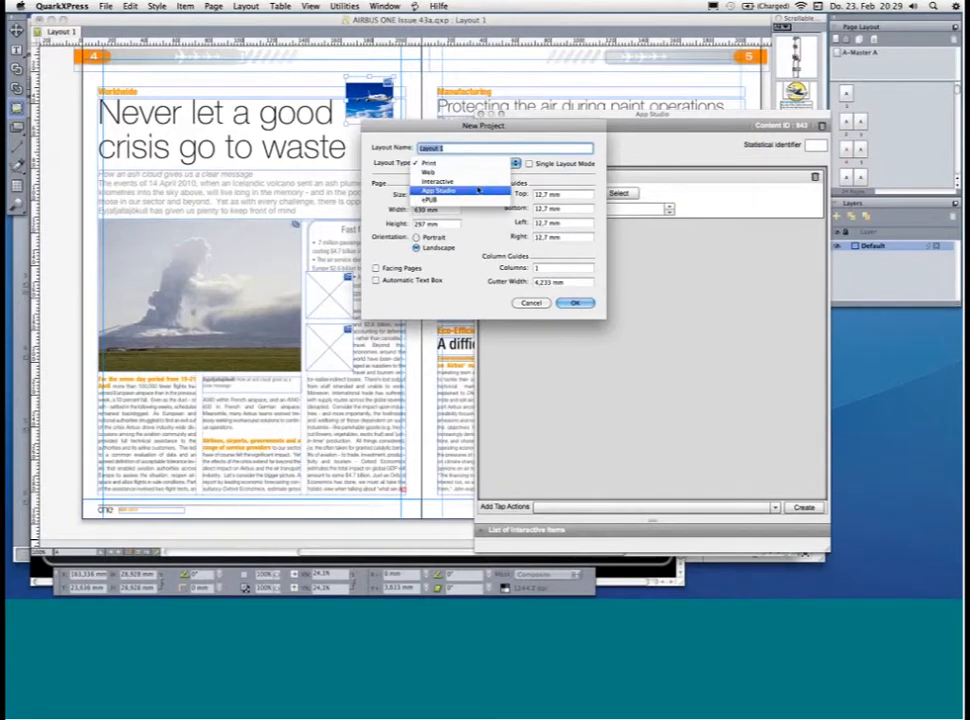
pyautogui.click(477, 188)
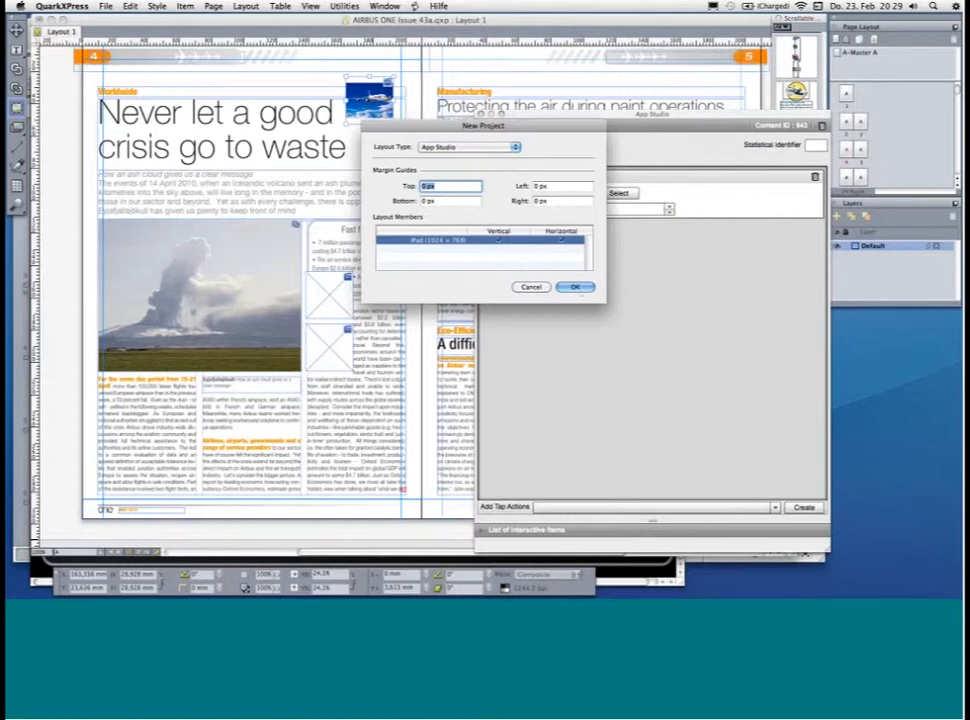
pyautogui.click(576, 287)
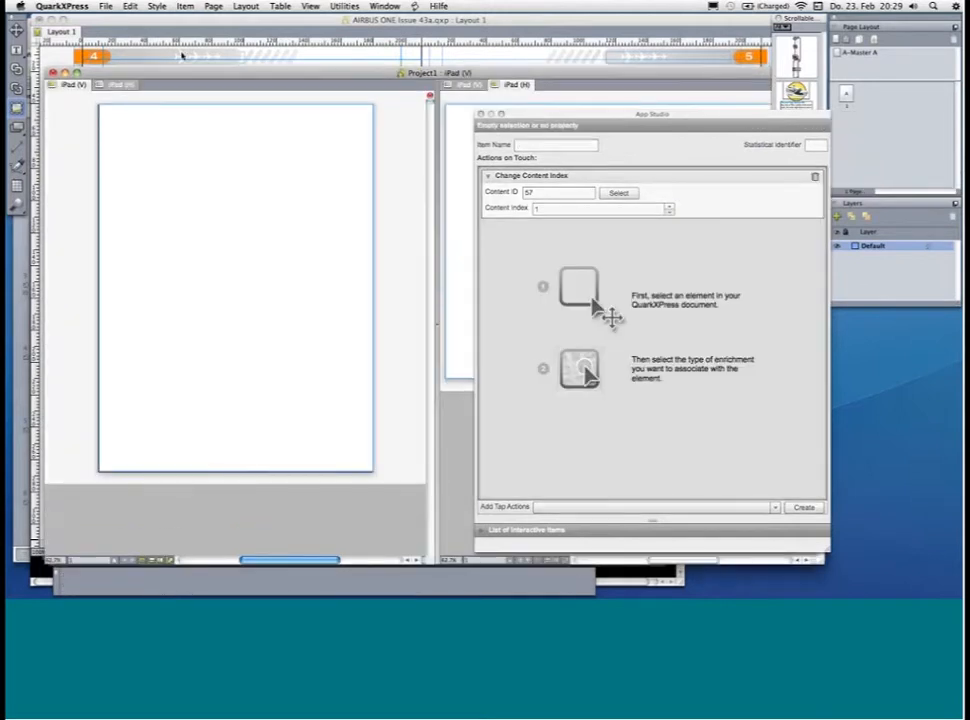
pyautogui.moveTo(176, 42); pyautogui.dragTo(169, 28)
pyautogui.click(481, 114)
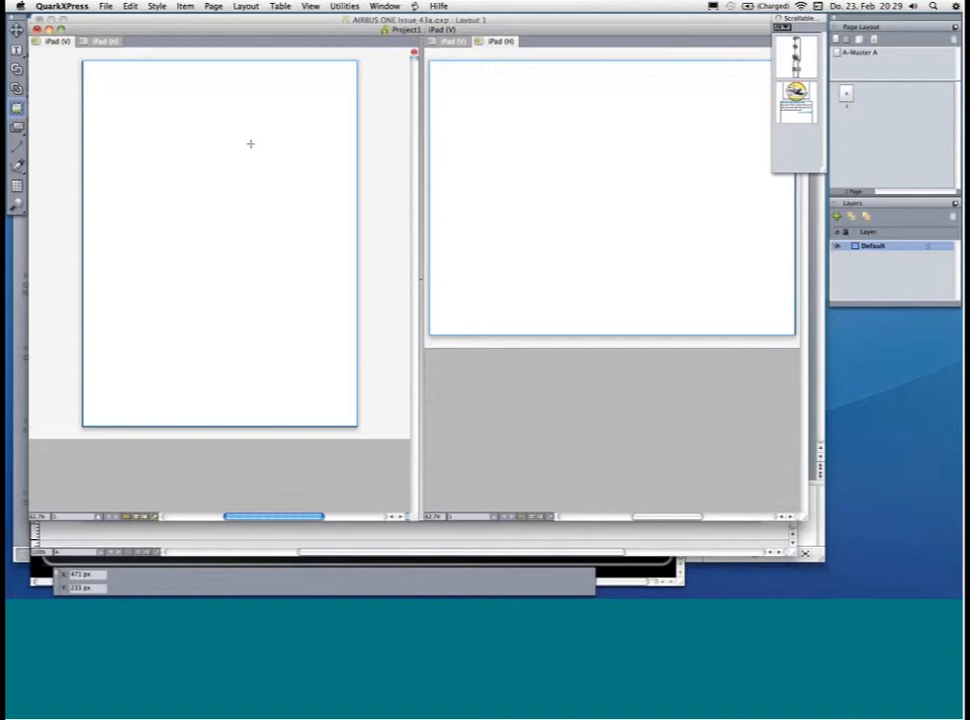
# Step: Show the Blag in App Studio.qxp project, move its first cover page down to third place, and minimise its window
pyautogui.click(344, 6)
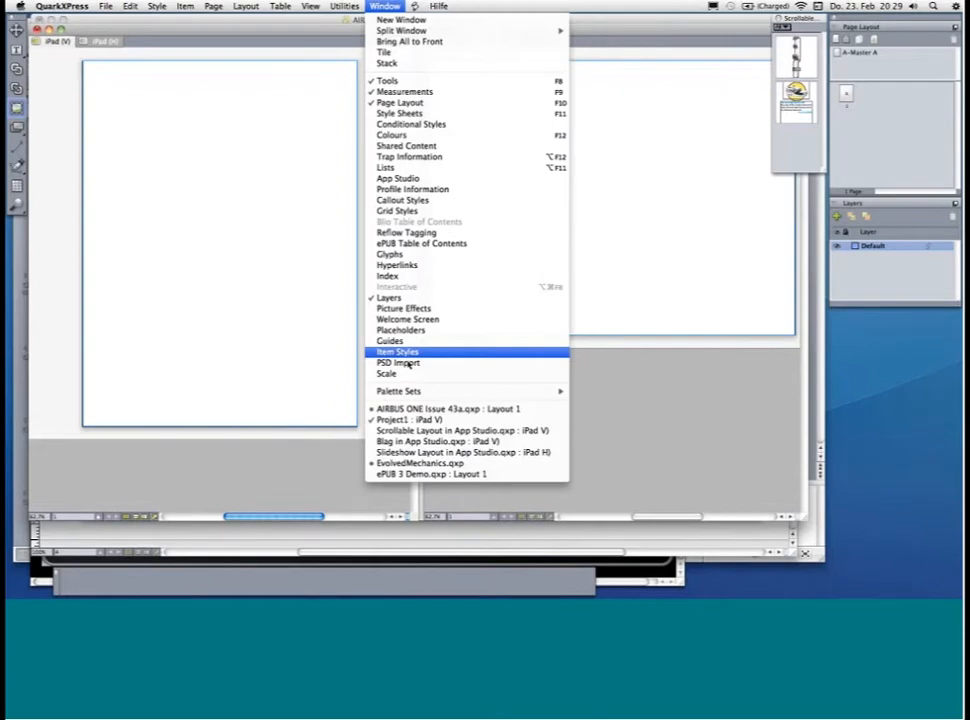
pyautogui.click(423, 441)
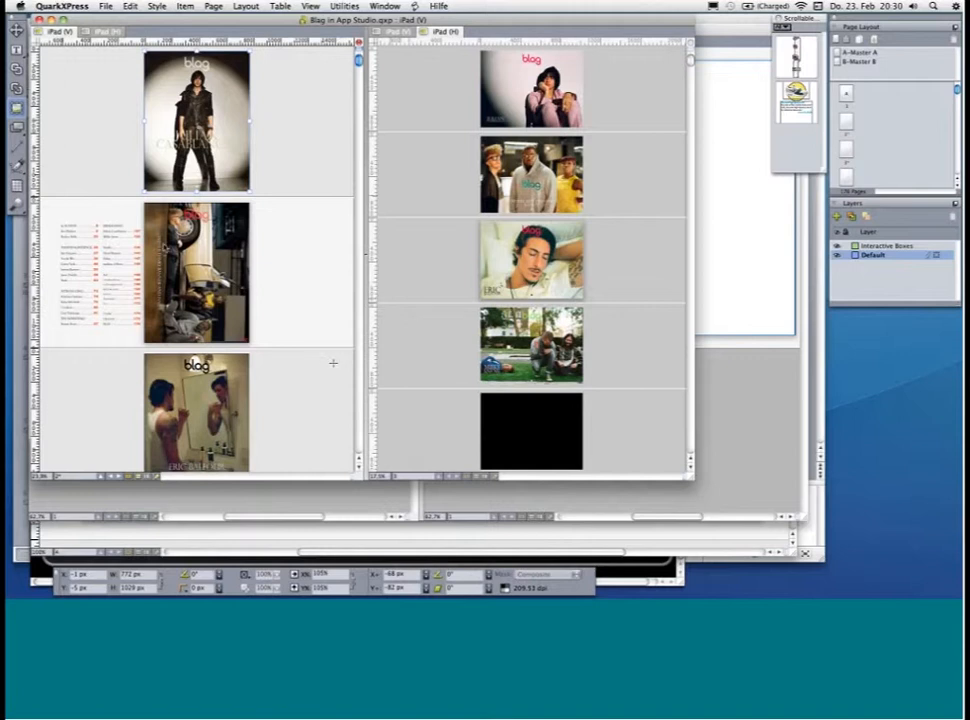
pyautogui.click(845, 95)
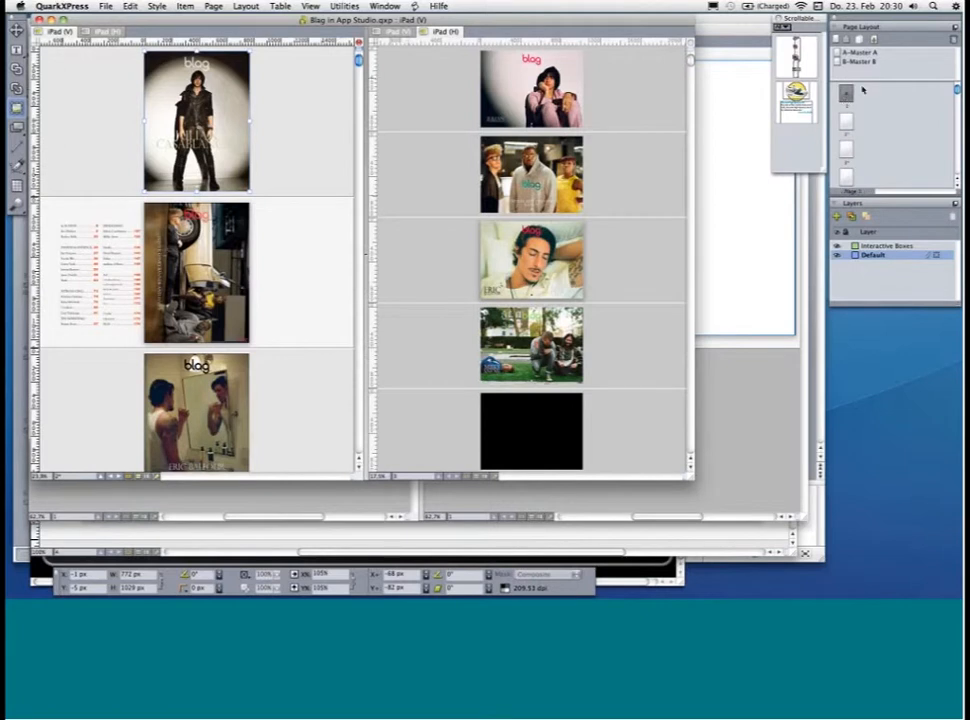
pyautogui.moveTo(846, 132); pyautogui.dragTo(846, 143)
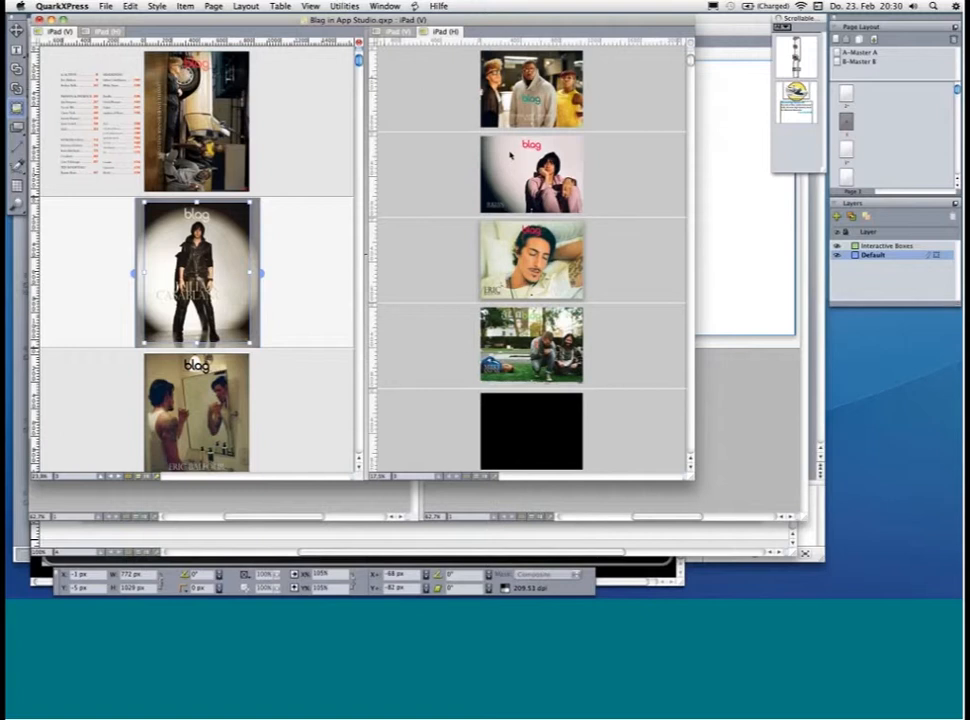
pyautogui.moveTo(856, 126)
pyautogui.mouseDown()
pyautogui.moveTo(866, 147)
pyautogui.moveTo(846, 171)
pyautogui.mouseUp()
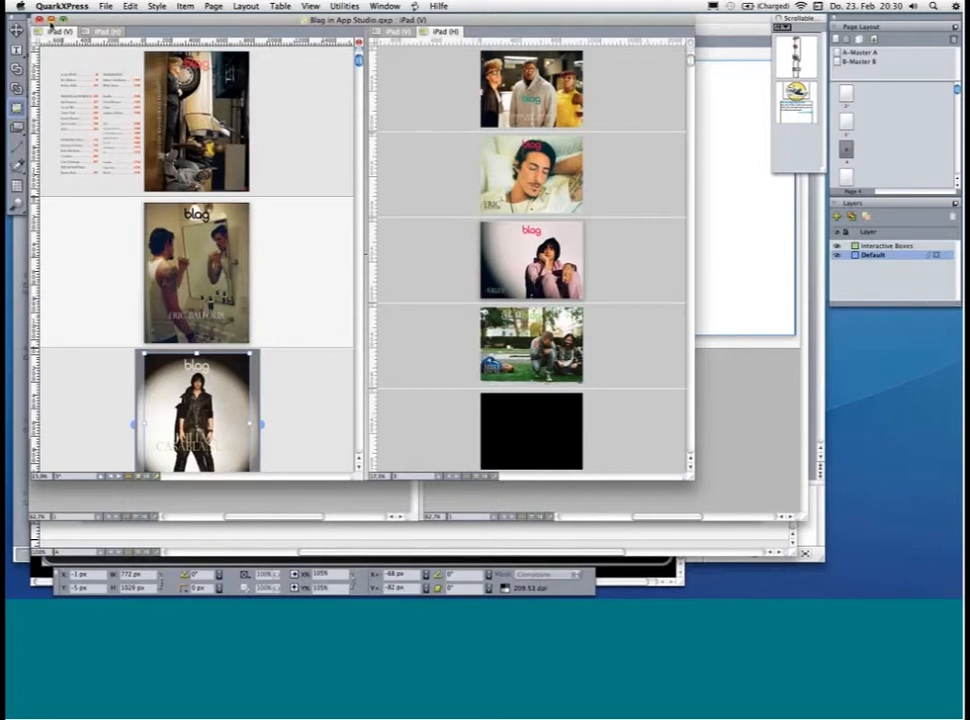
pyautogui.click(51, 21)
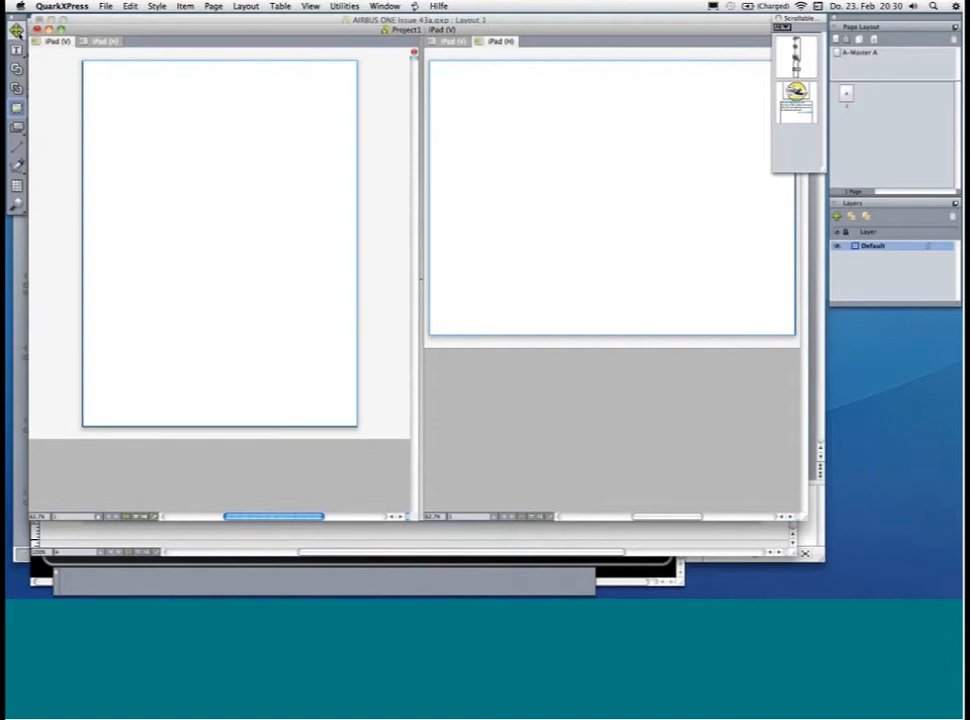
# Step: Place the library's shoe advert at X 34 px, Y 22 px in the vertical layout and copy it to the horizontal layout at the same position
pyautogui.moveTo(796, 100); pyautogui.dragTo(102, 80)
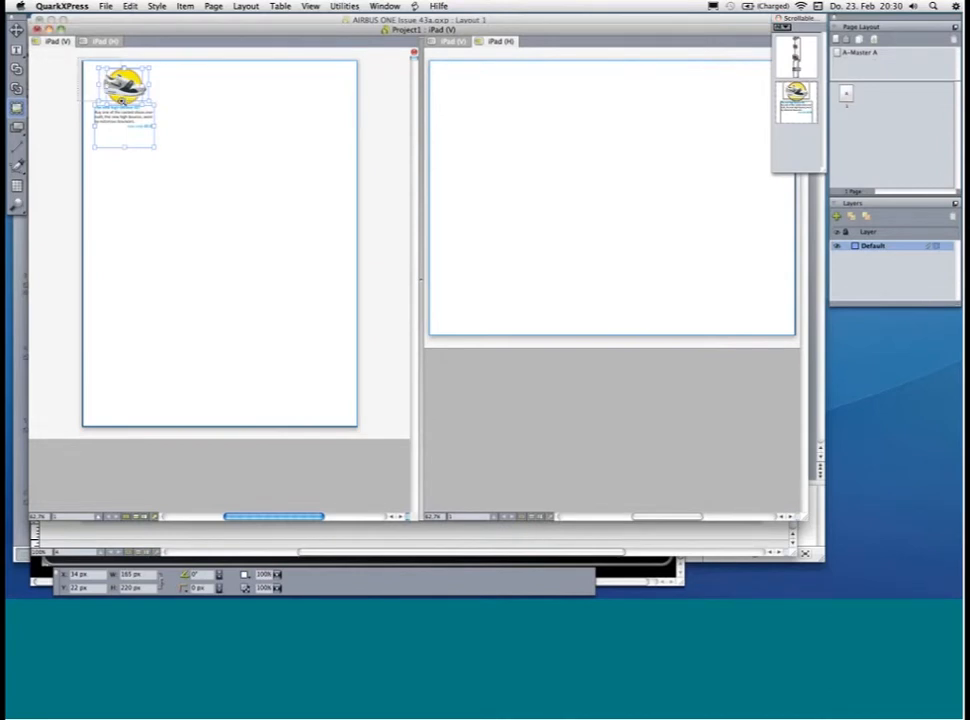
pyautogui.moveTo(165, 145); pyautogui.dragTo(214, 225)
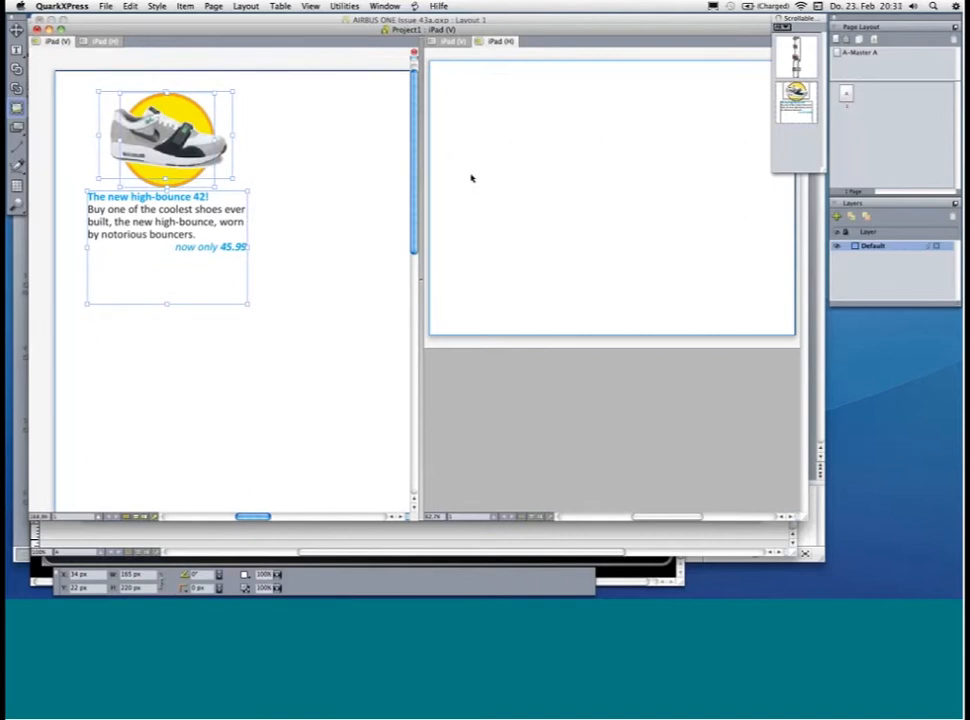
pyautogui.click(185, 6)
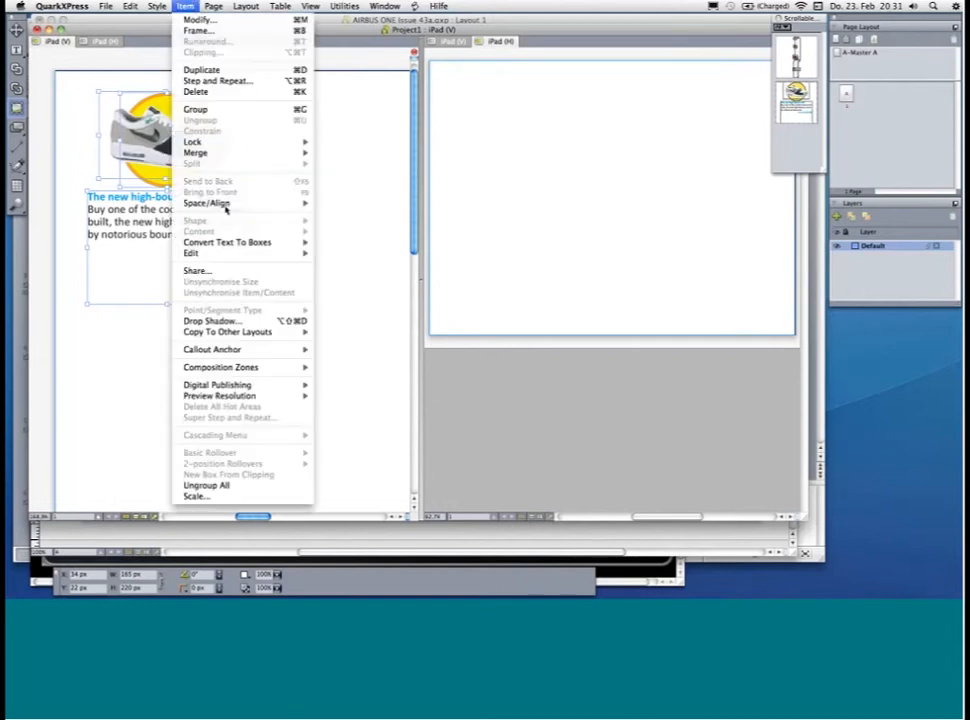
pyautogui.moveTo(279, 336)
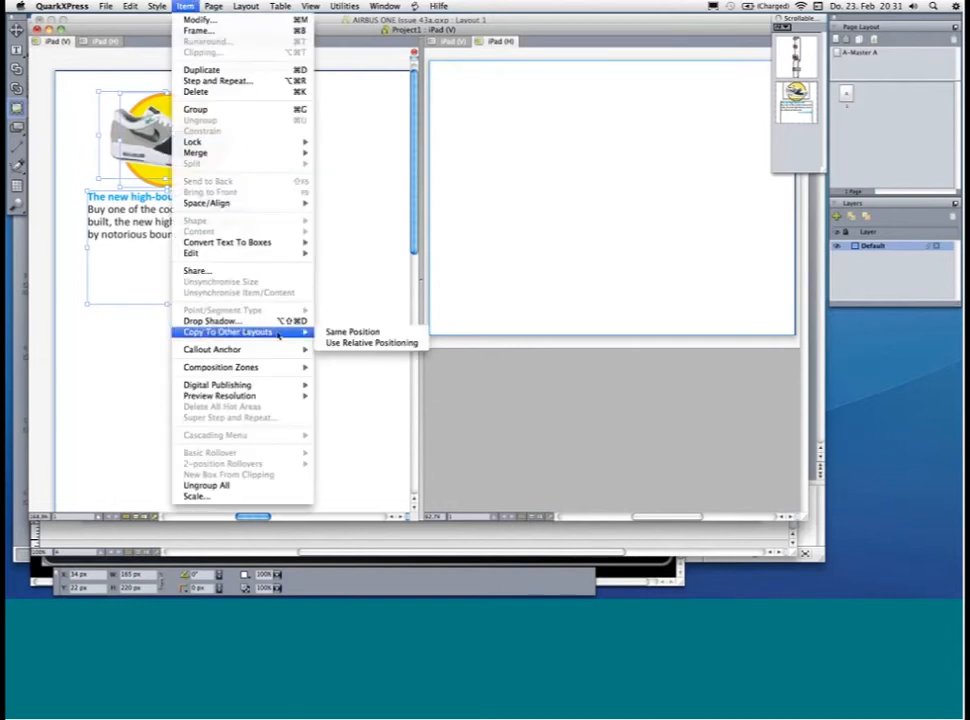
pyautogui.click(326, 337)
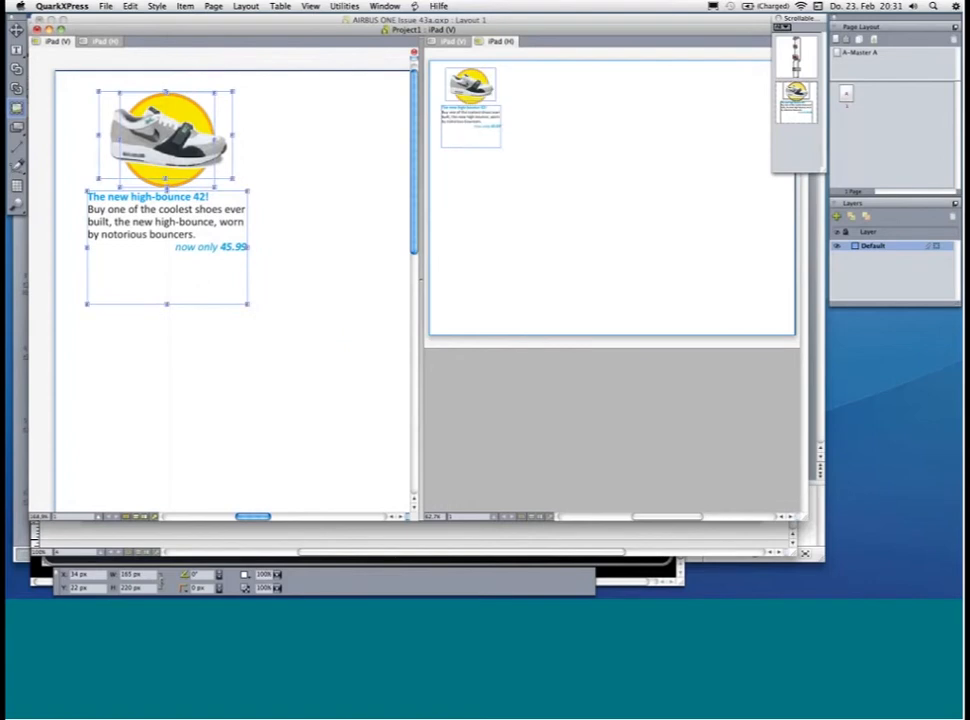
# Step: Change the frame colour of the yellow circle behind the shoe to blue in the vertical layout
pyautogui.click(16, 49)
pyautogui.click(188, 106)
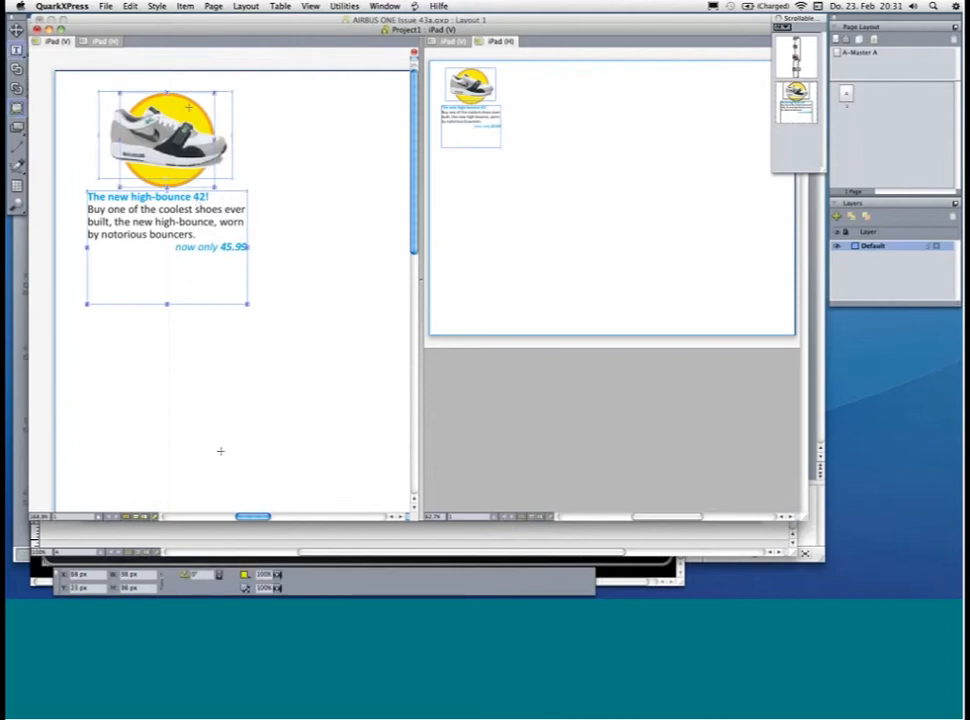
pyautogui.click(307, 562)
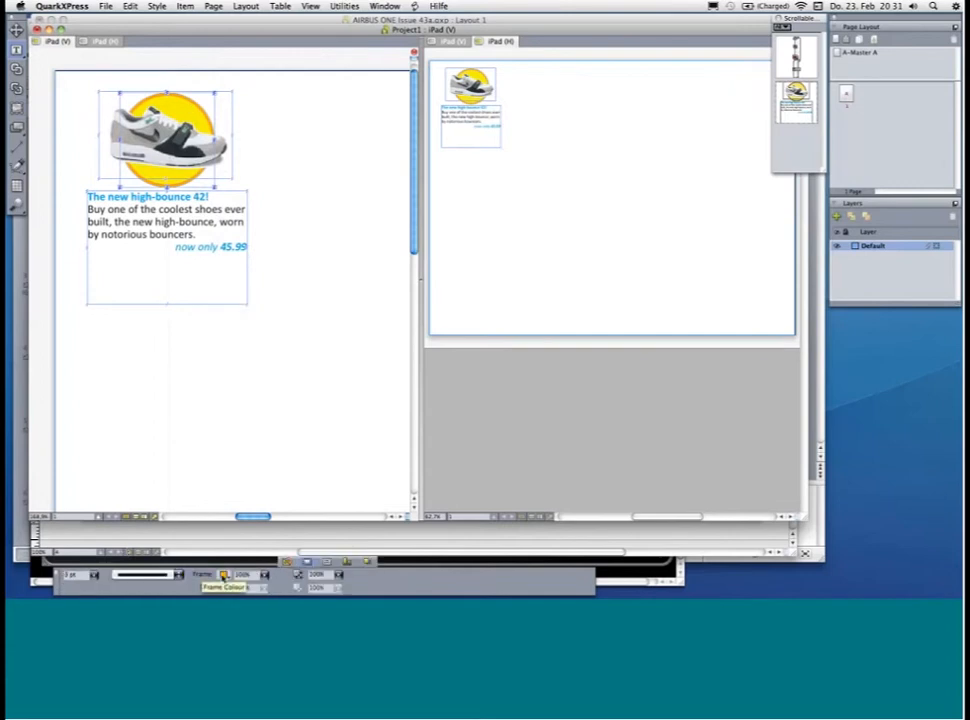
pyautogui.click(224, 576)
pyautogui.click(250, 555)
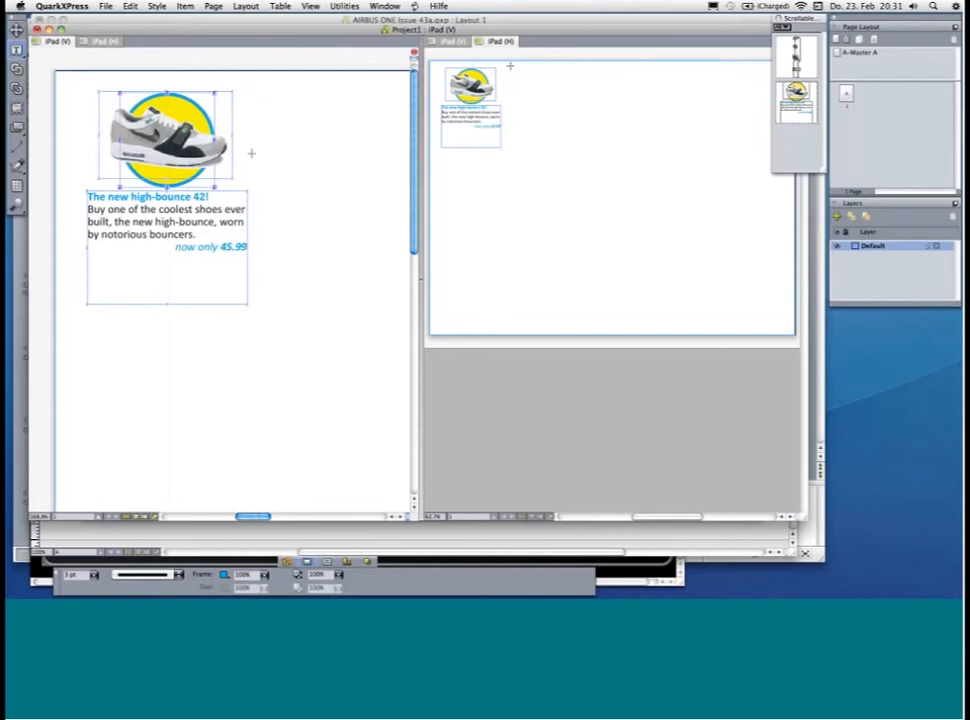
# Step: Widen the yellow circle in the vertical layout on both sides into an ellipse about 206 px wide
pyautogui.moveTo(438, 63); pyautogui.dragTo(533, 181)
pyautogui.moveTo(234, 140); pyautogui.dragTo(272, 139)
pyautogui.moveTo(98, 138); pyautogui.dragTo(72, 139)
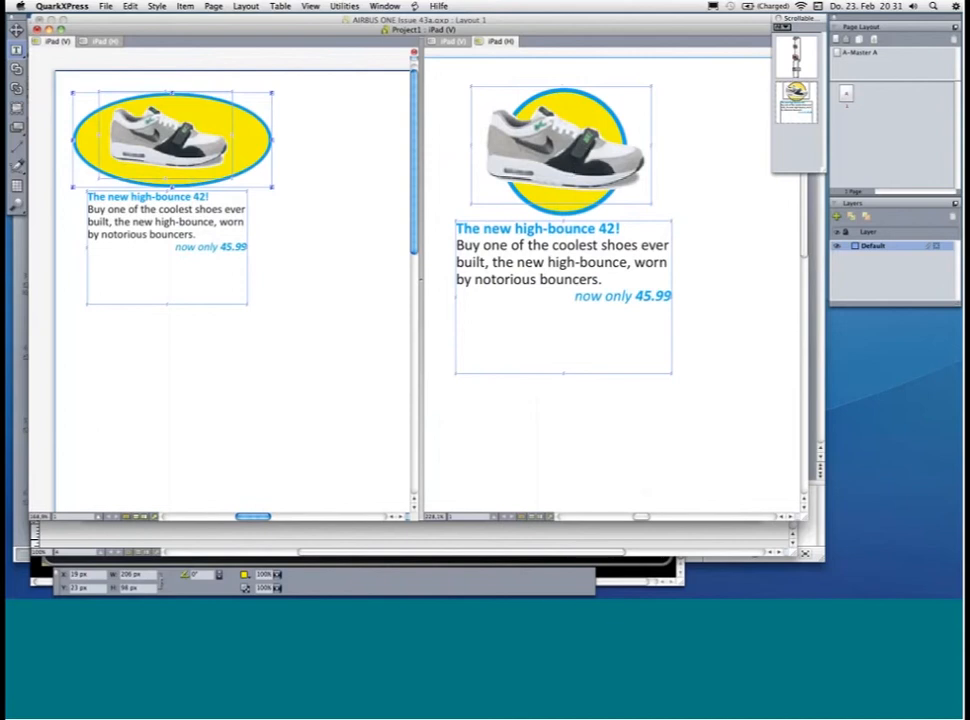
# Step: Colour the vertical layout's heading "The new high-bounce 42!" with New Colour 2 and set its size to 18 pt
pyautogui.moveTo(507, 596)
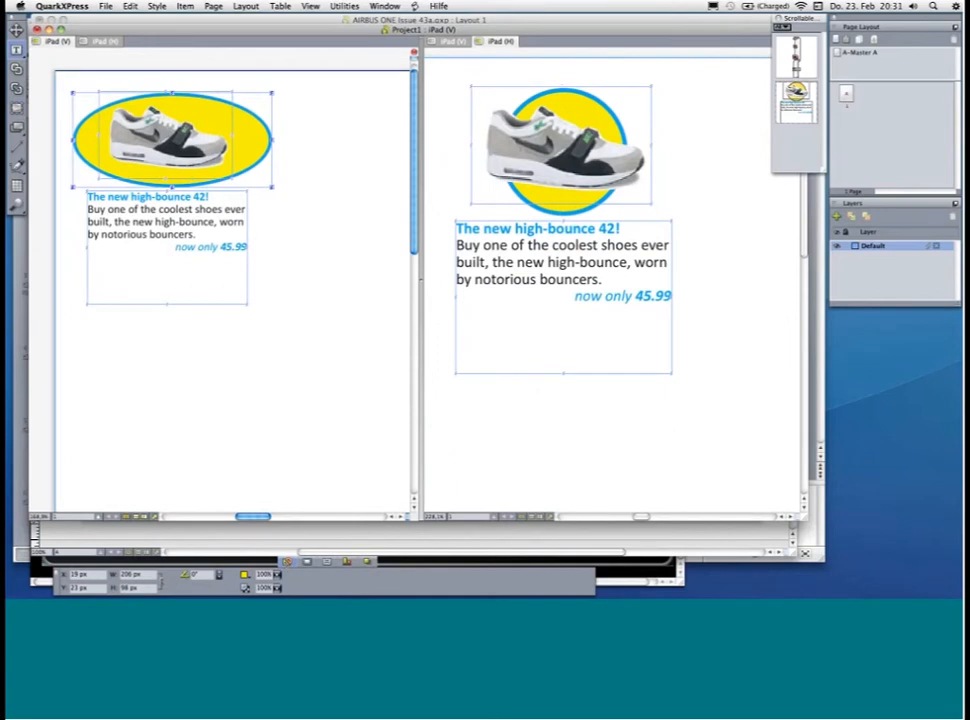
pyautogui.moveTo(50, 158); pyautogui.dragTo(325, 310)
pyautogui.click(224, 231)
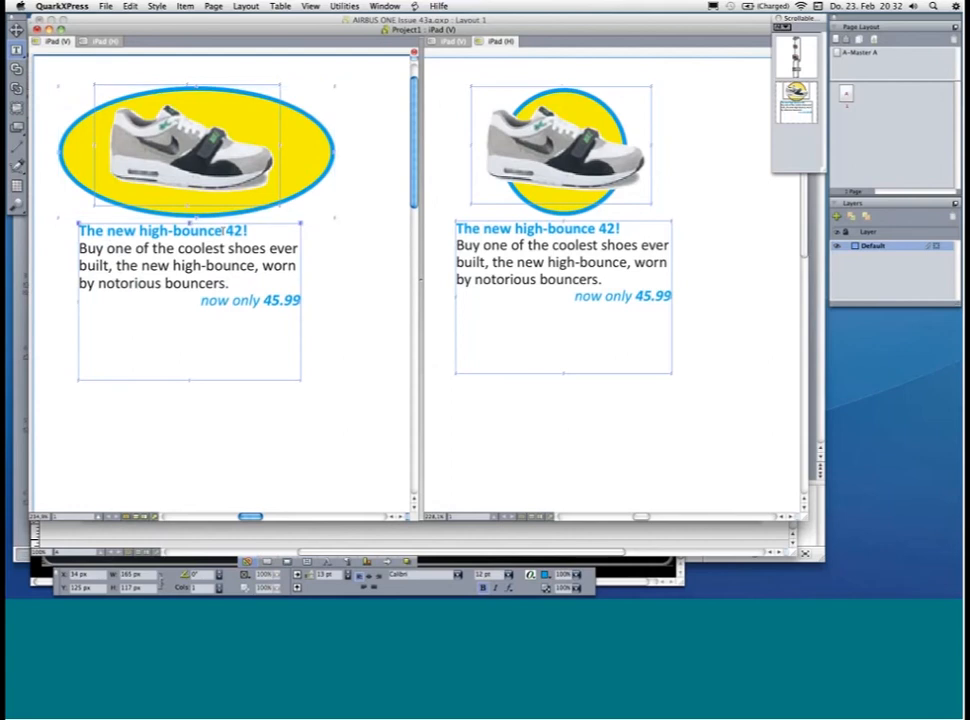
pyautogui.tripleClick(224, 231)
pyautogui.moveTo(57, 580); pyautogui.dragTo(40, 385)
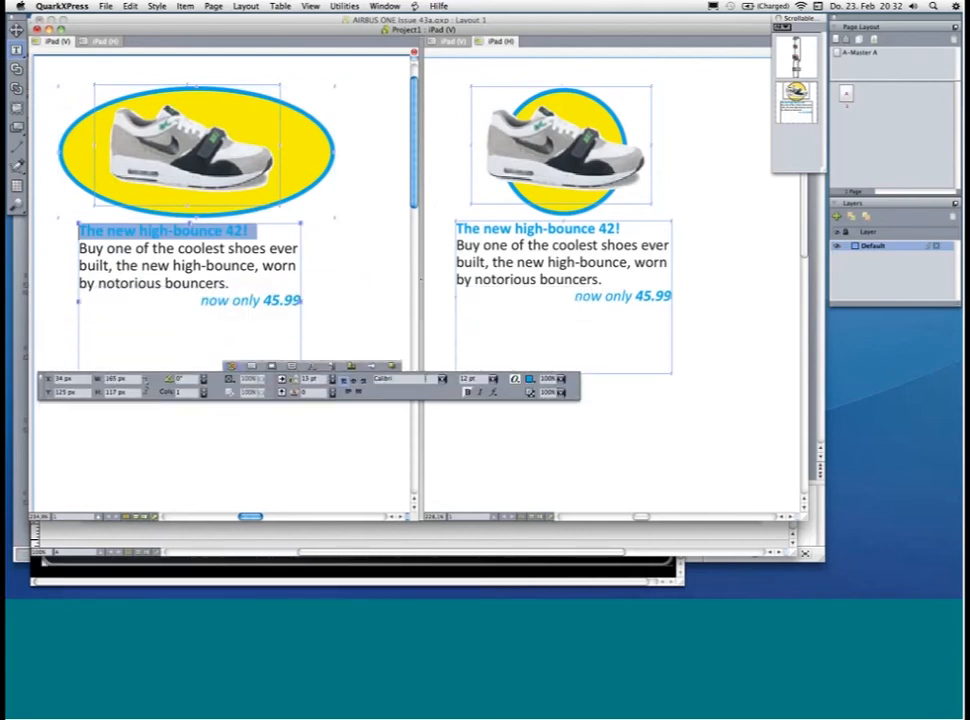
pyautogui.click(531, 379)
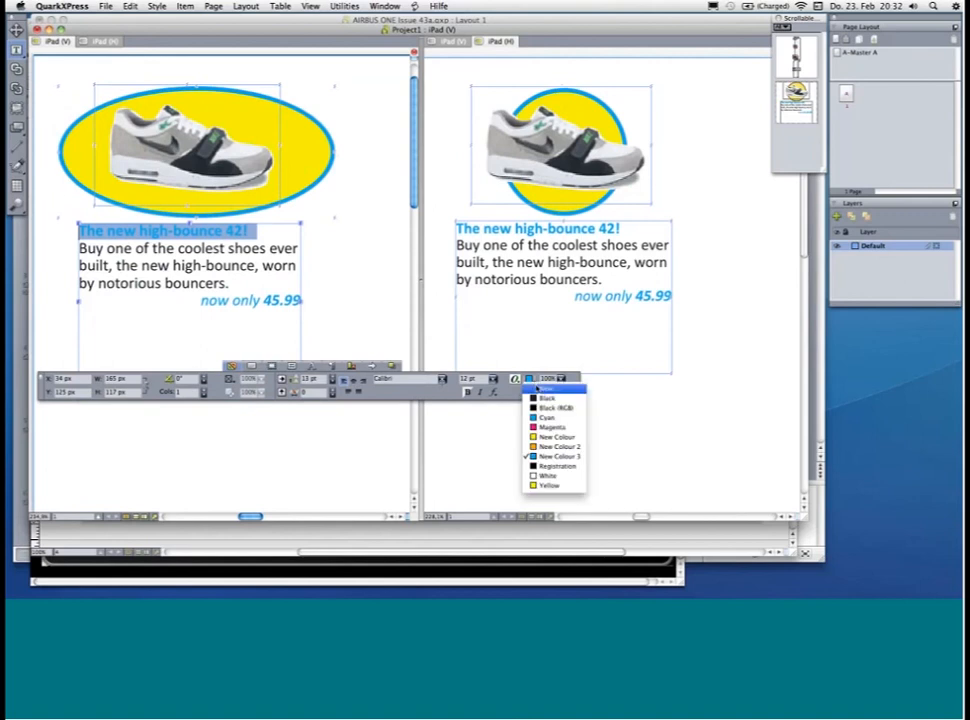
pyautogui.click(556, 446)
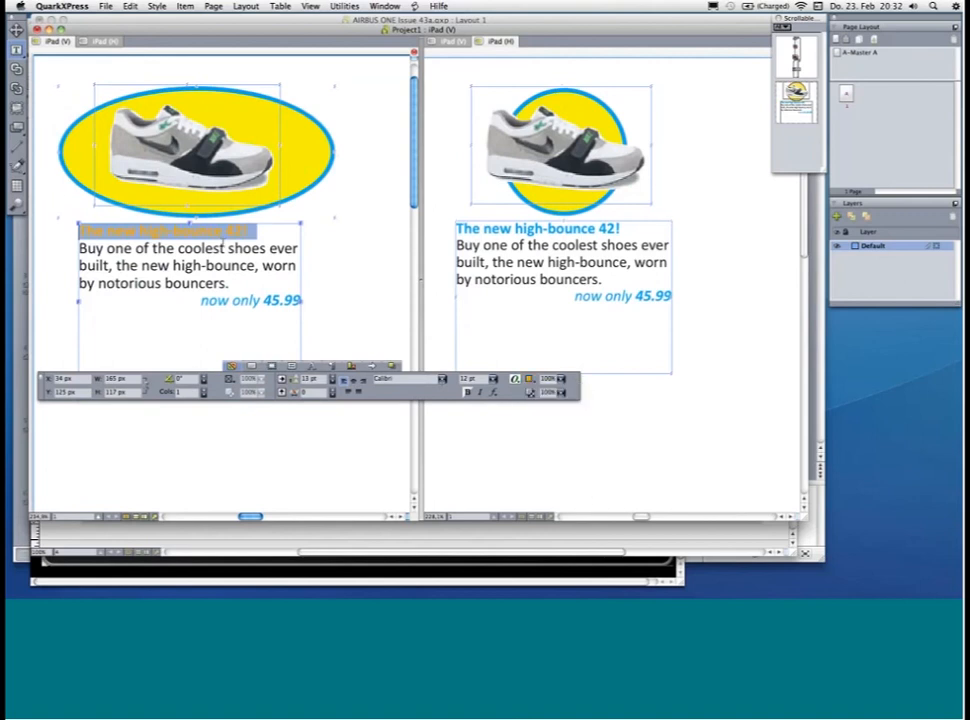
pyautogui.click(492, 379)
pyautogui.click(504, 400)
pyautogui.click(189, 254)
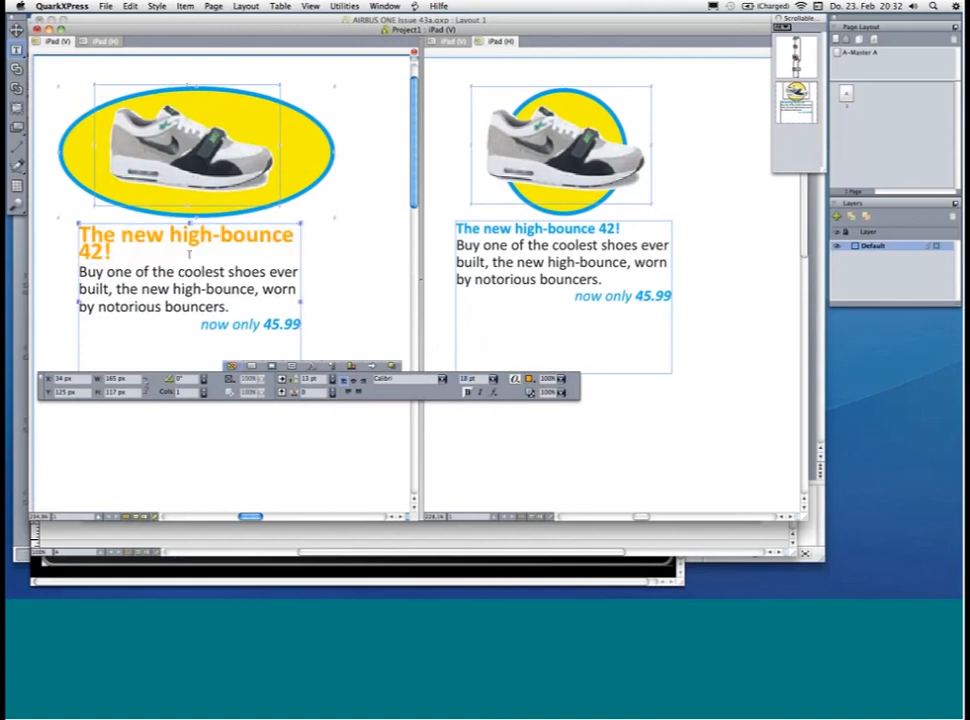
# Step: Replace the number 42 in the vertical layout's heading with 2012
pyautogui.click(266, 271)
pyautogui.doubleClick(85, 252)
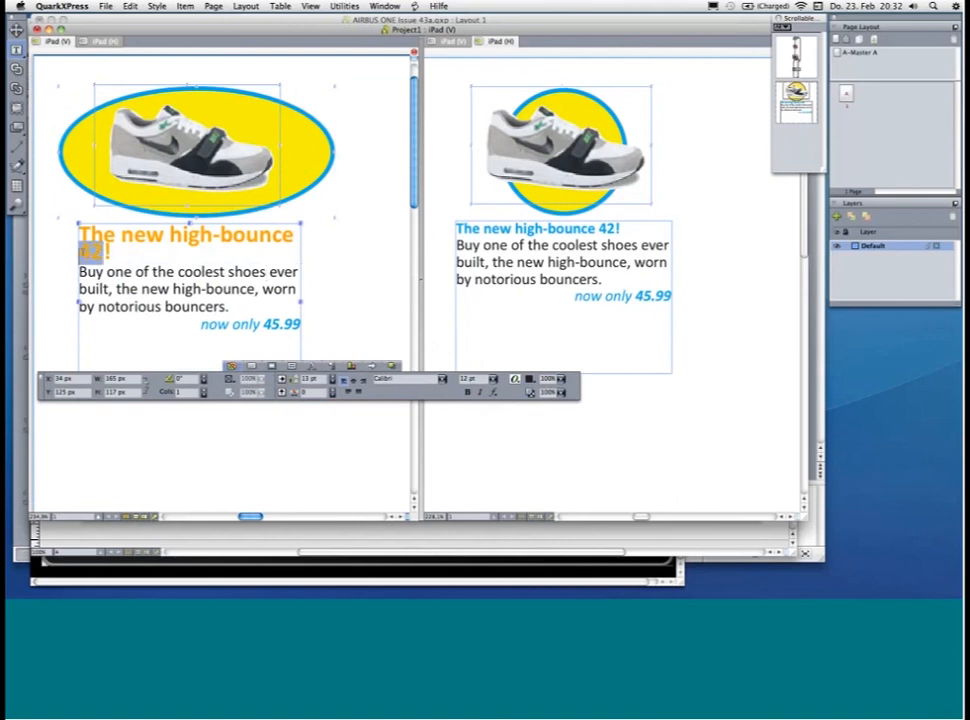
pyautogui.write('2011')
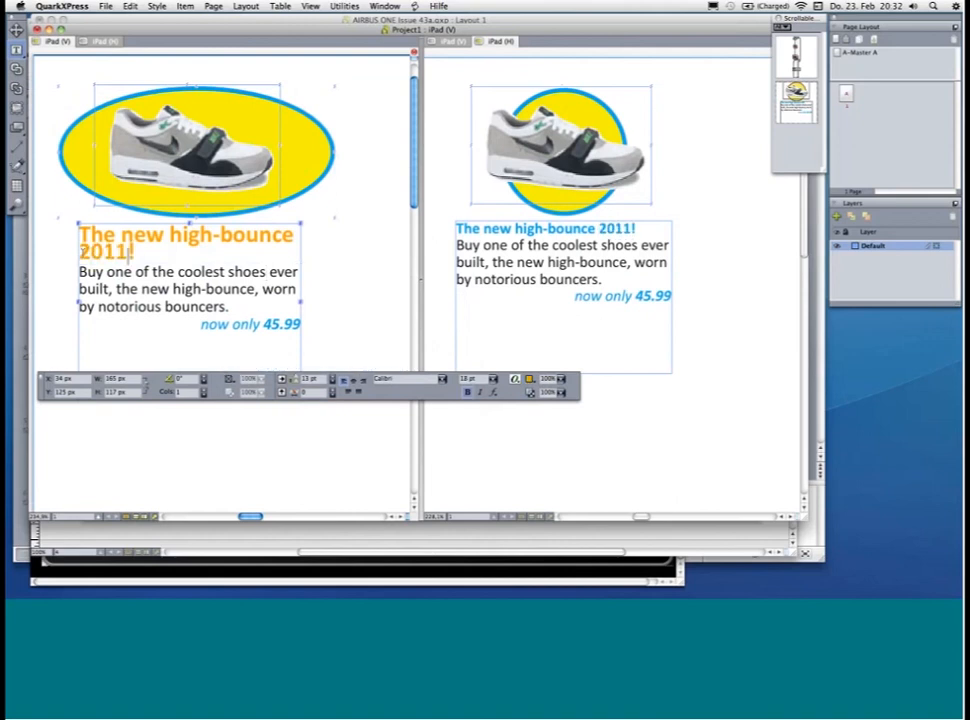
pyautogui.press('BackSpace')
pyautogui.write('2')
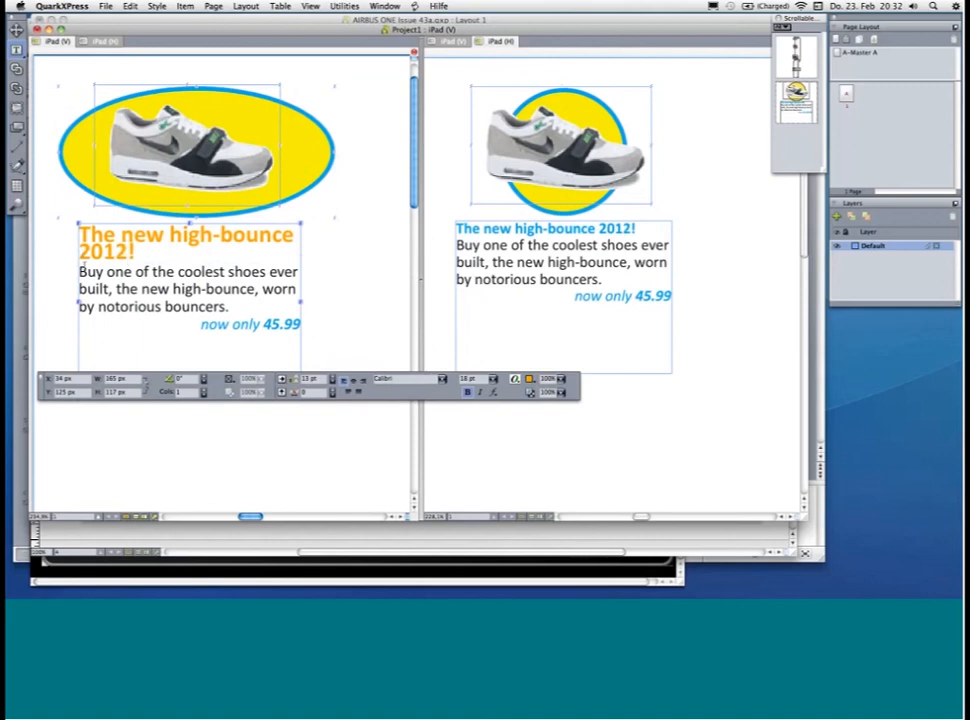